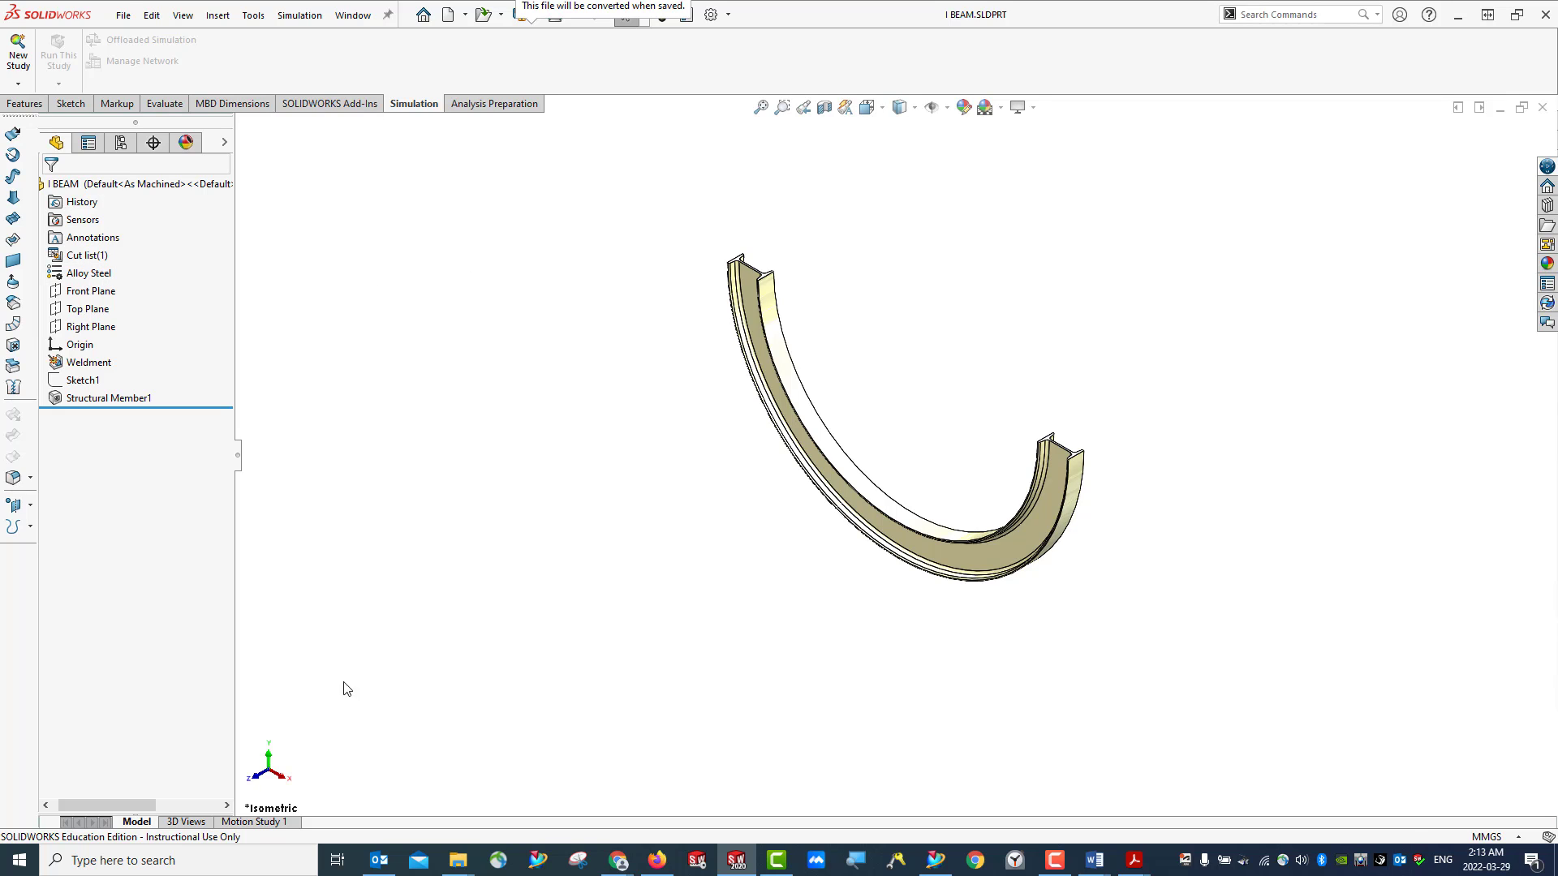
Create a new static simulation study for the curved I-beam
left_click(17, 66)
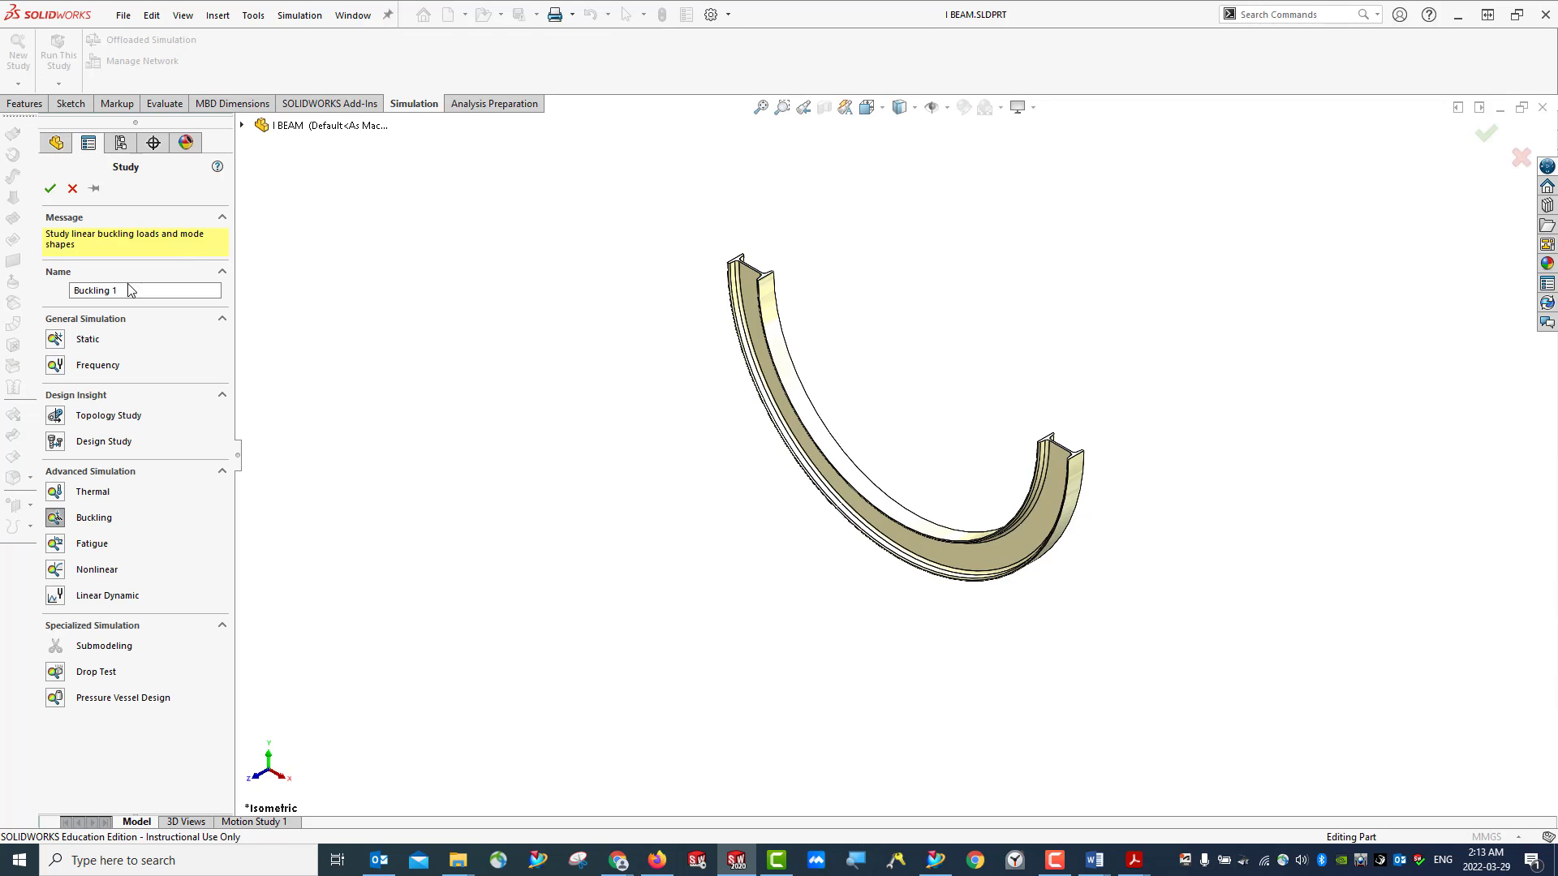
left_click(129, 291)
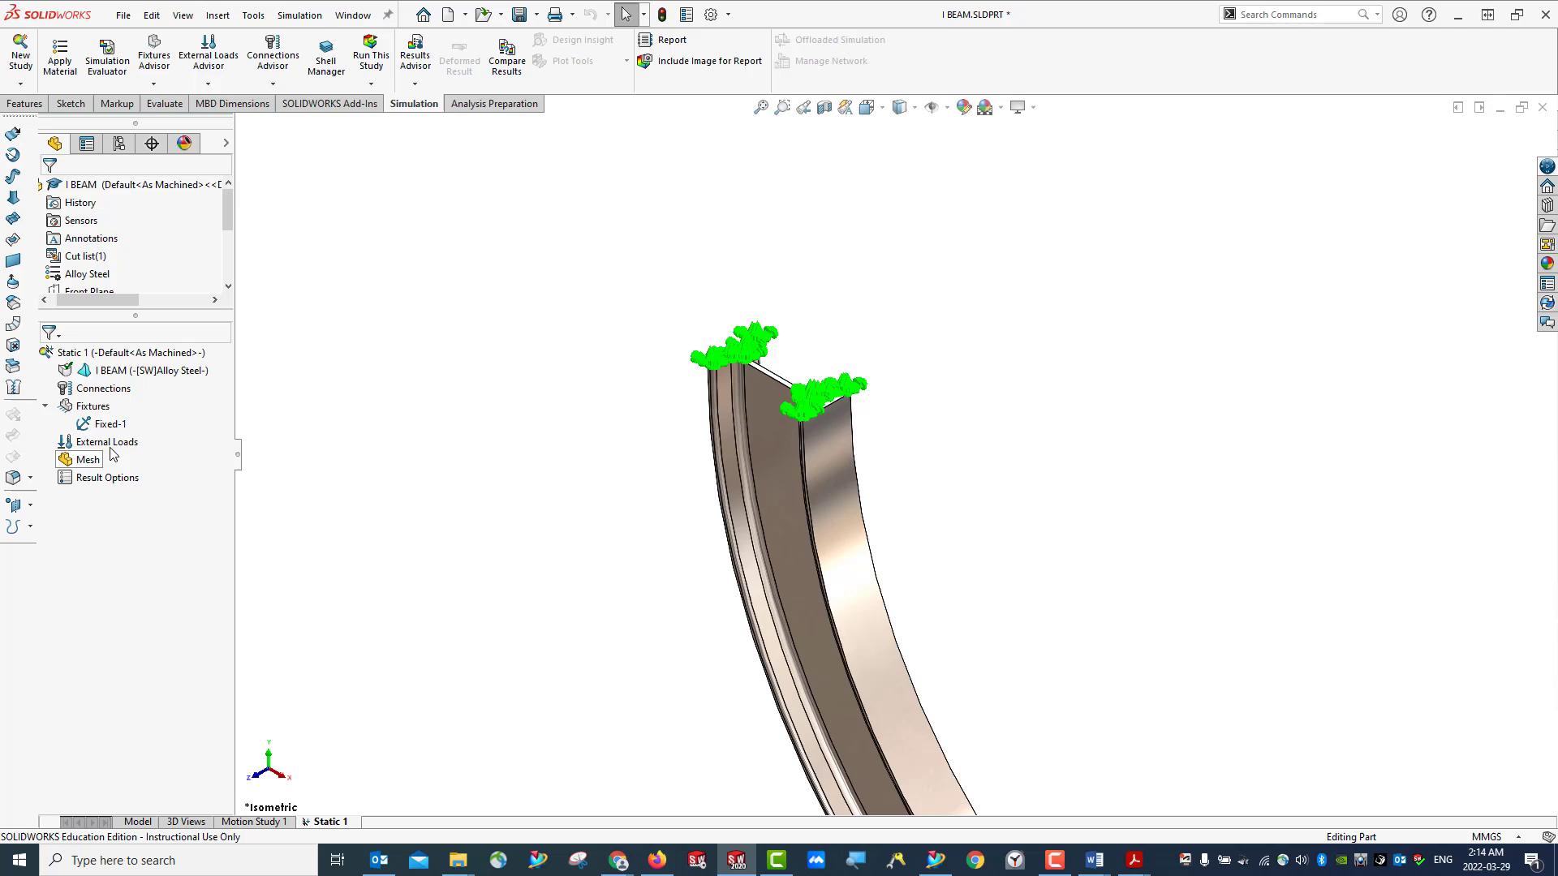
Add an external force of 5,000 N to the free end of the I-beam in the static study
right_click(113, 443)
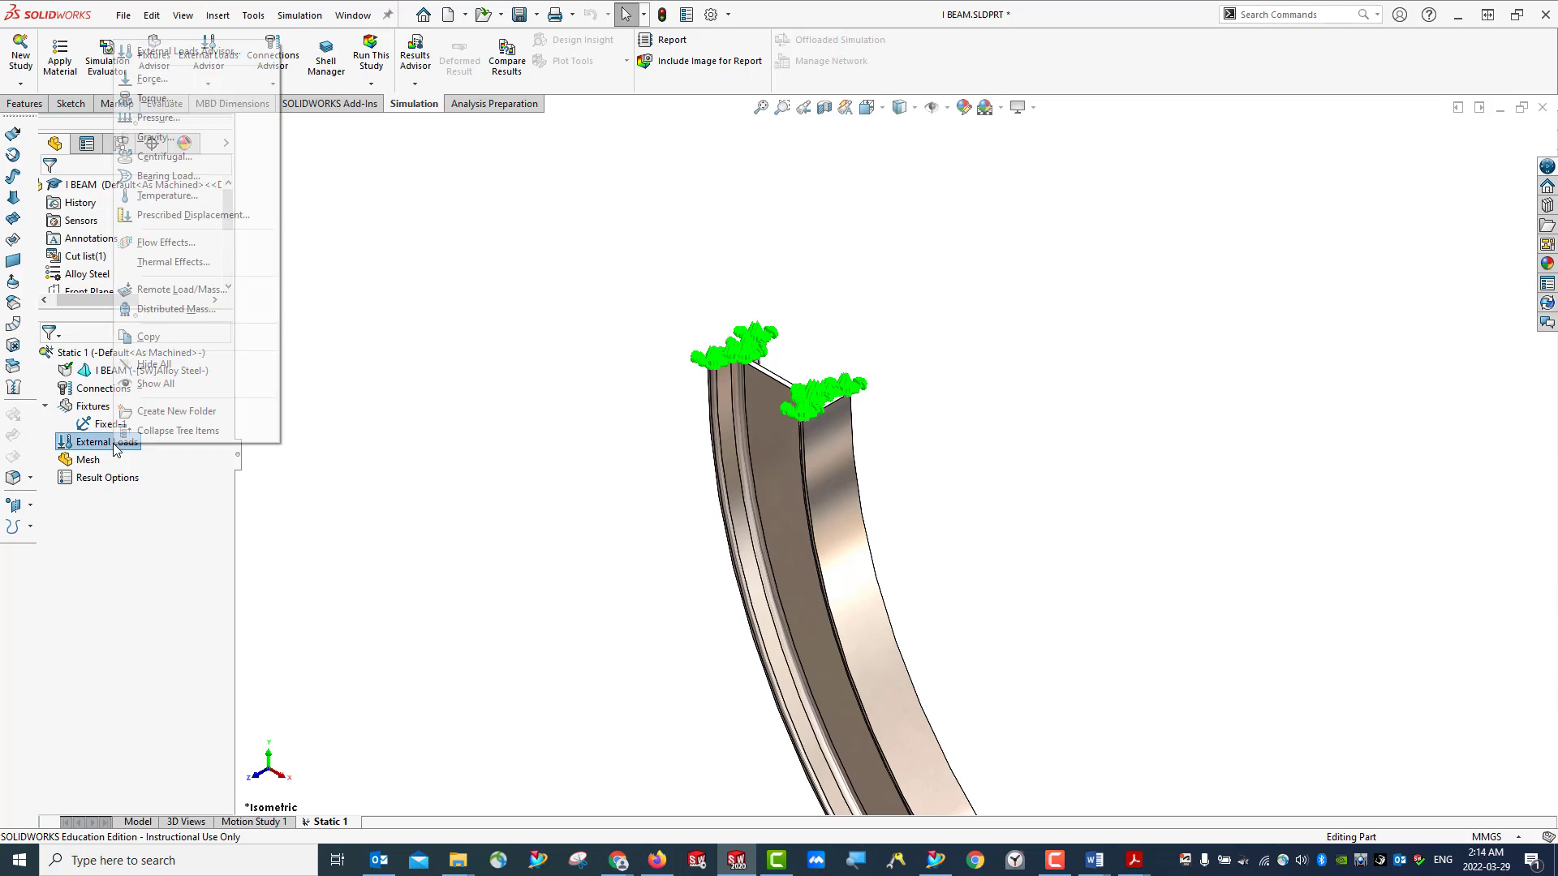
left_click(154, 79)
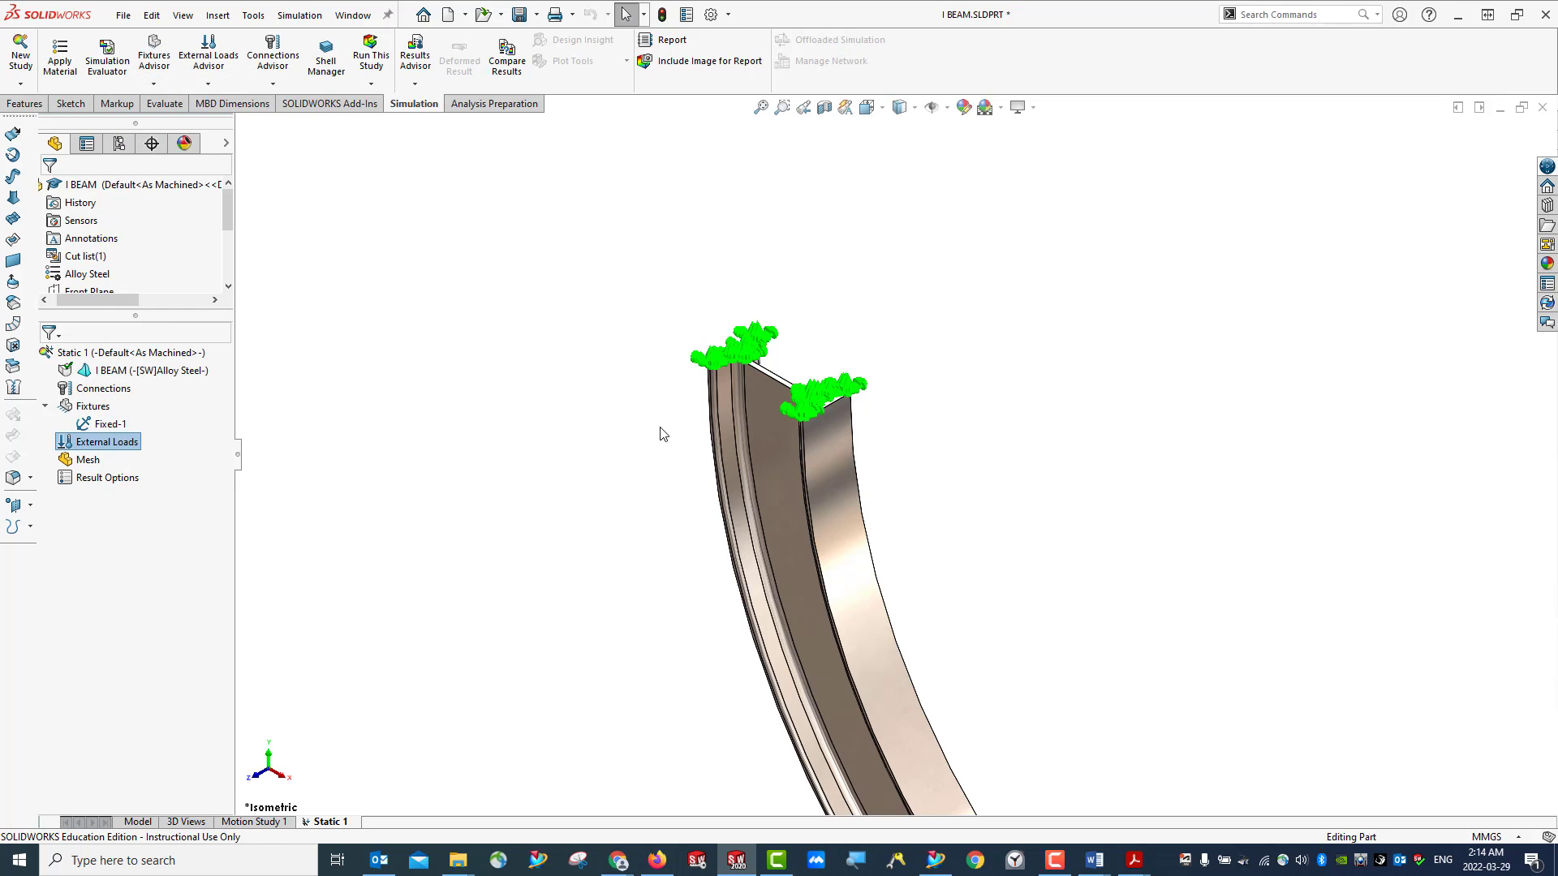
scroll(662, 426, "up", 5)
middle_click_drag(662, 426, 1206, 611)
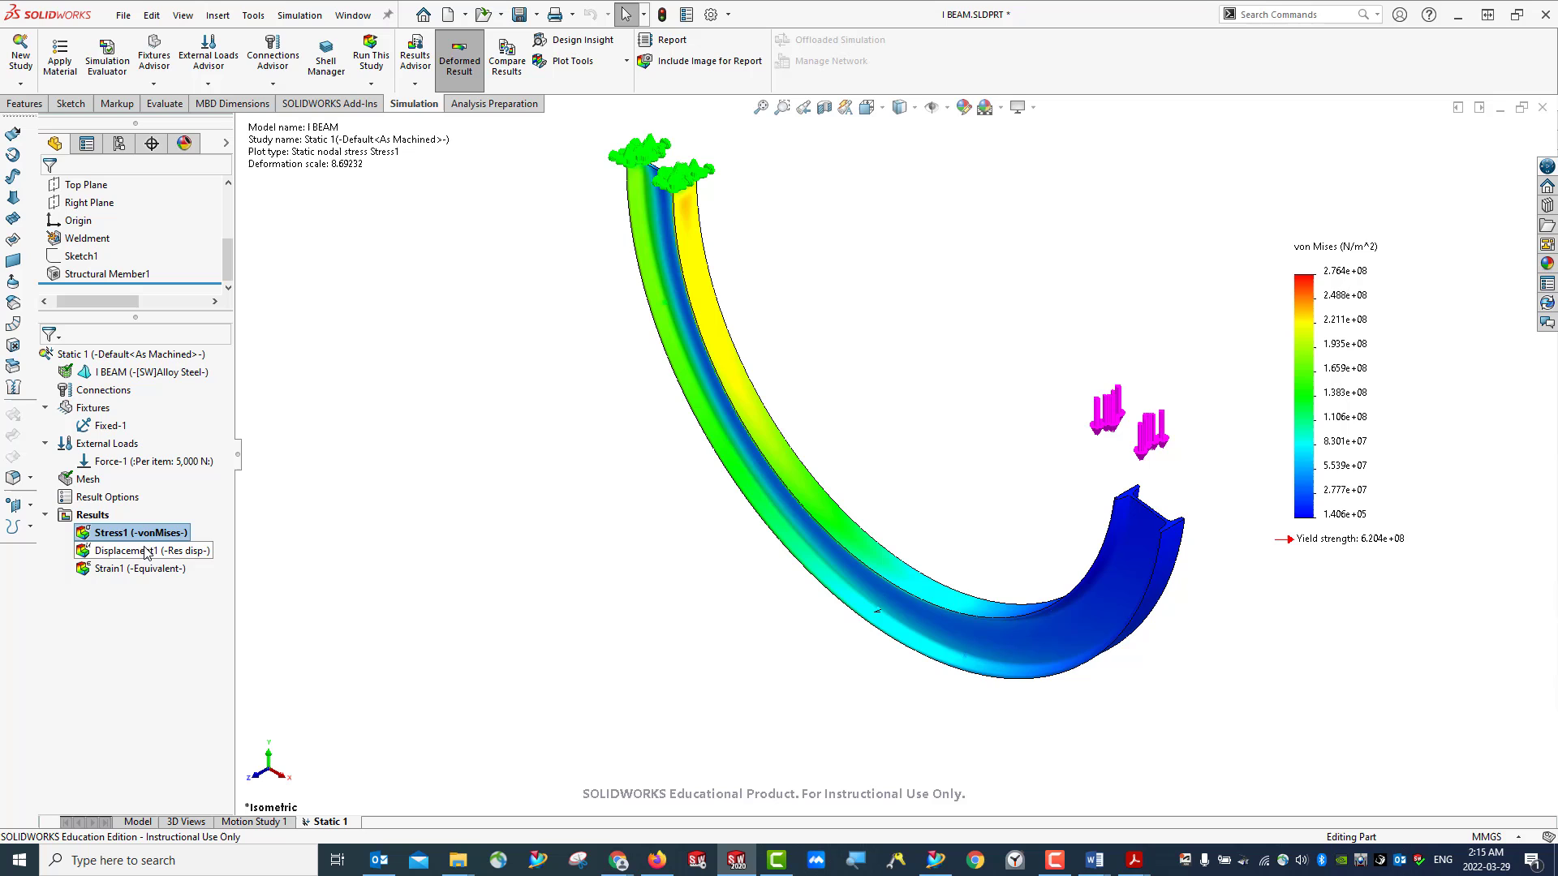
Display the von Mises stress plot and the resultant displacement plot of the static study
left_click(137, 534)
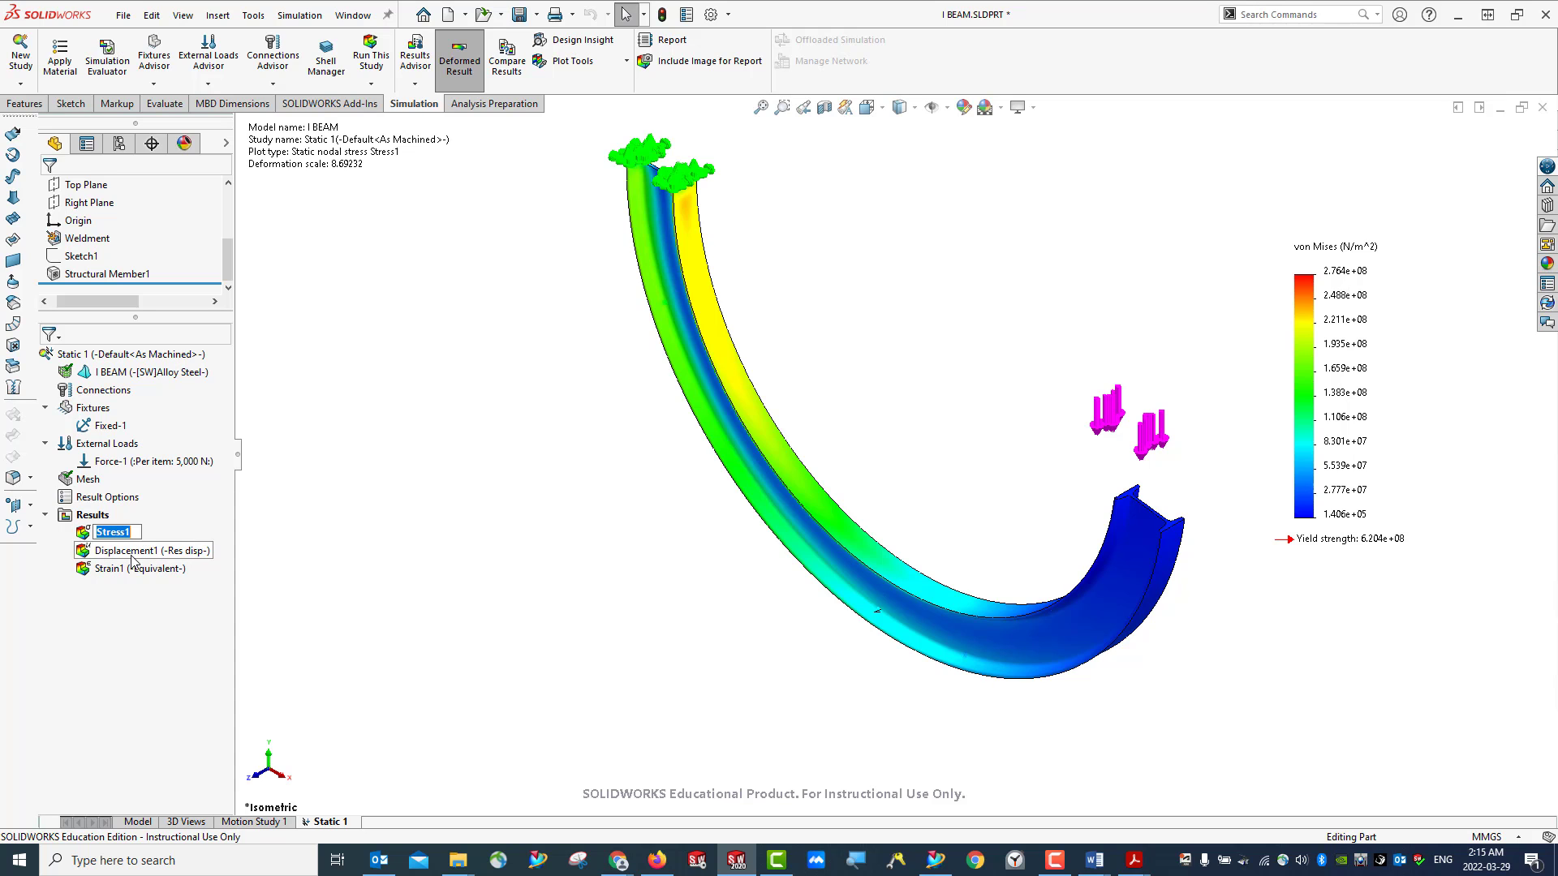
double_click(162, 551)
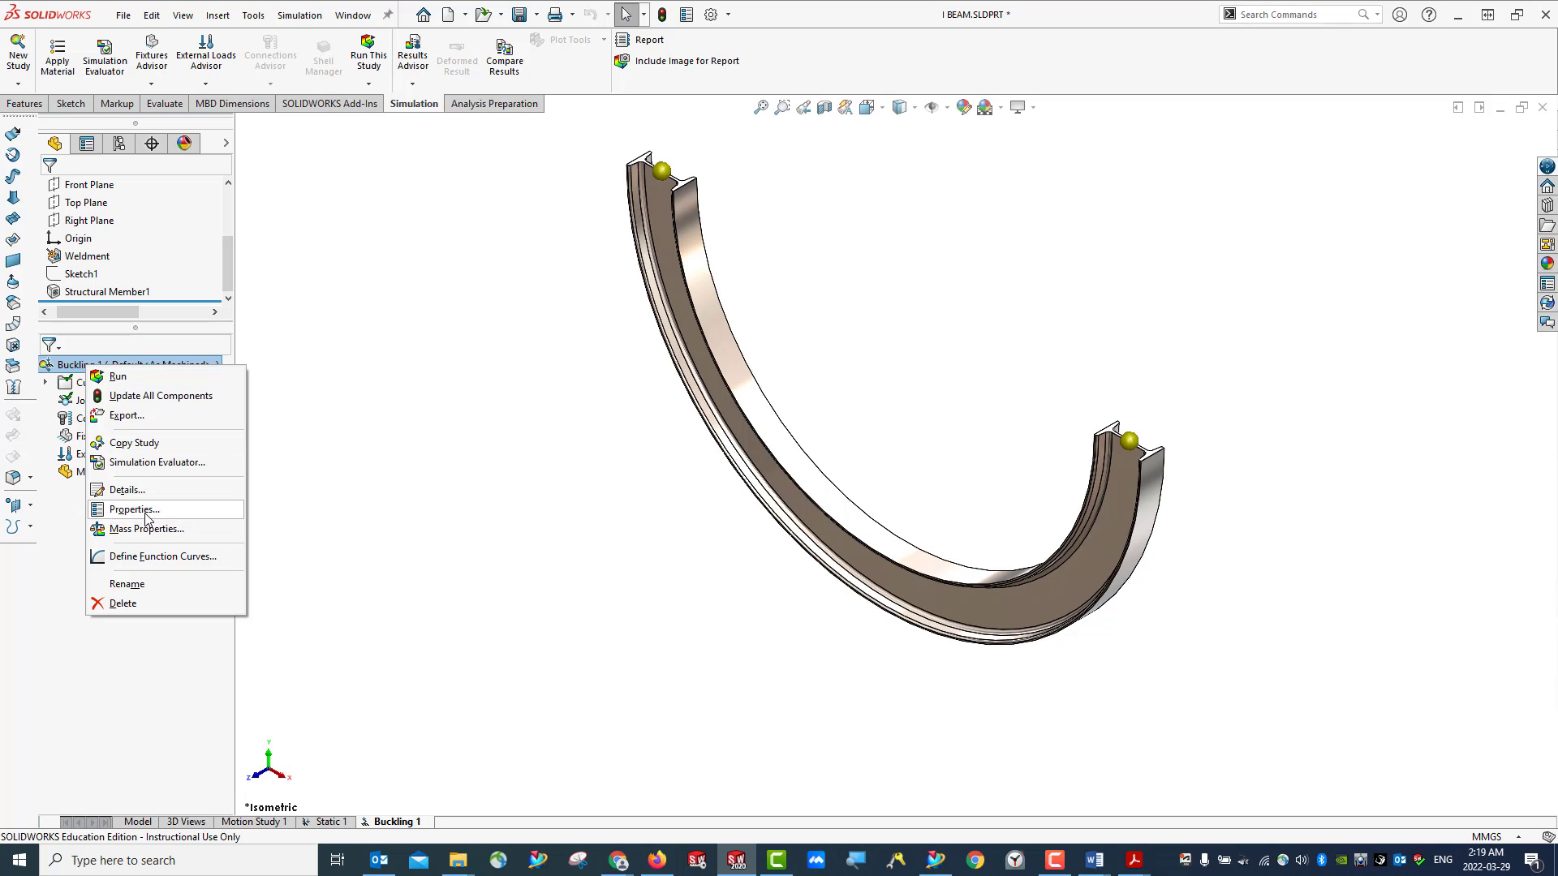
Set the number of buckling modes in the buckling study's properties to 5
left_click(122, 509)
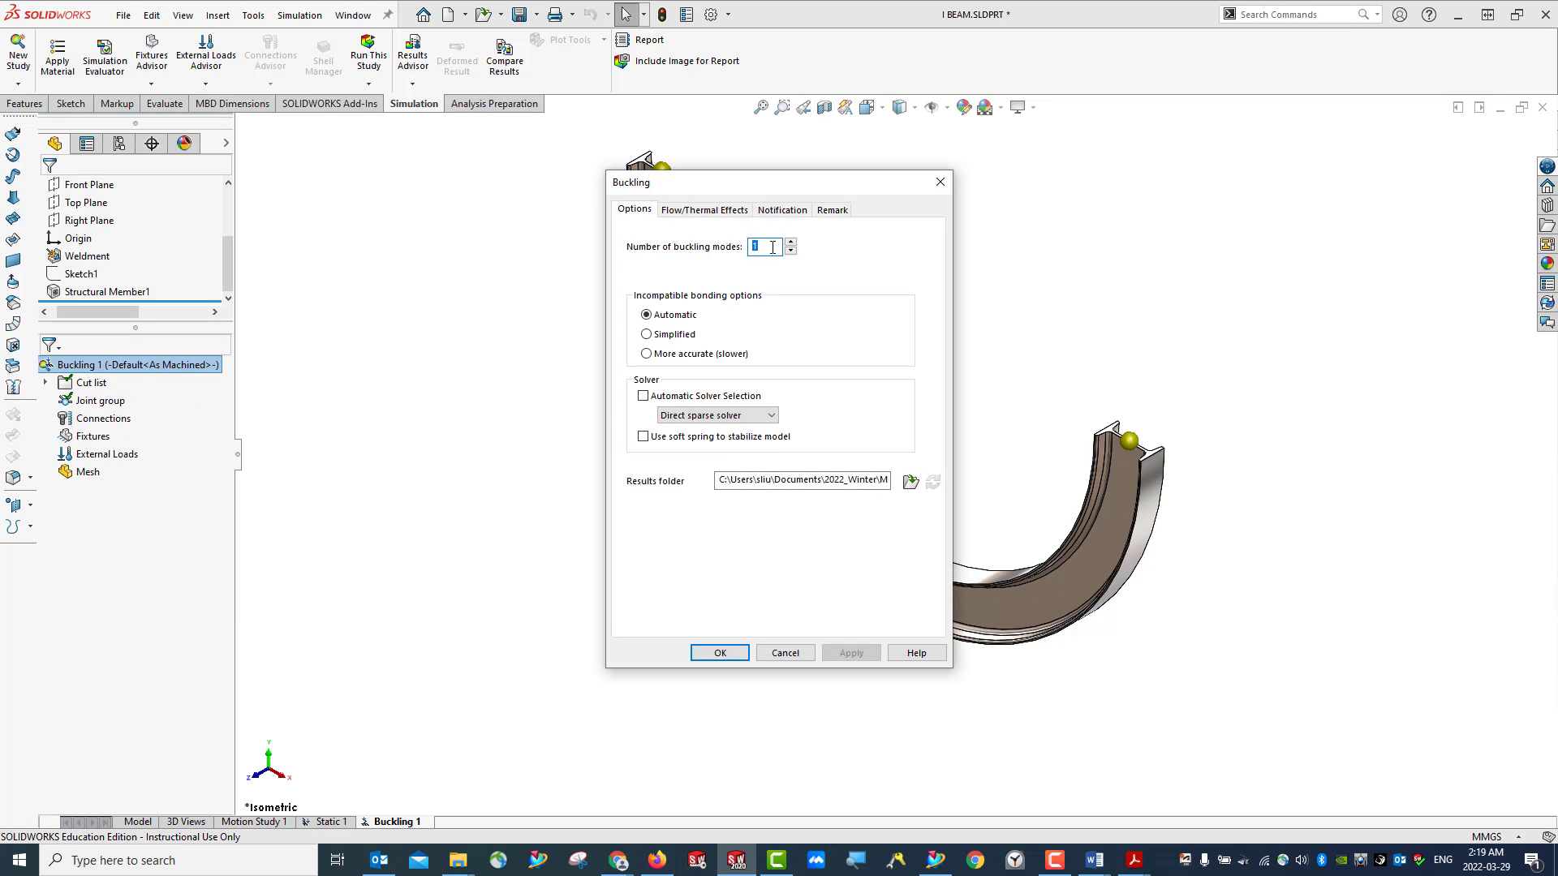
type("5")
left_click(720, 654)
Delete the cut list from the buckling study and treat the I-beam as a solid body
right_click(91, 382)
left_click(135, 408)
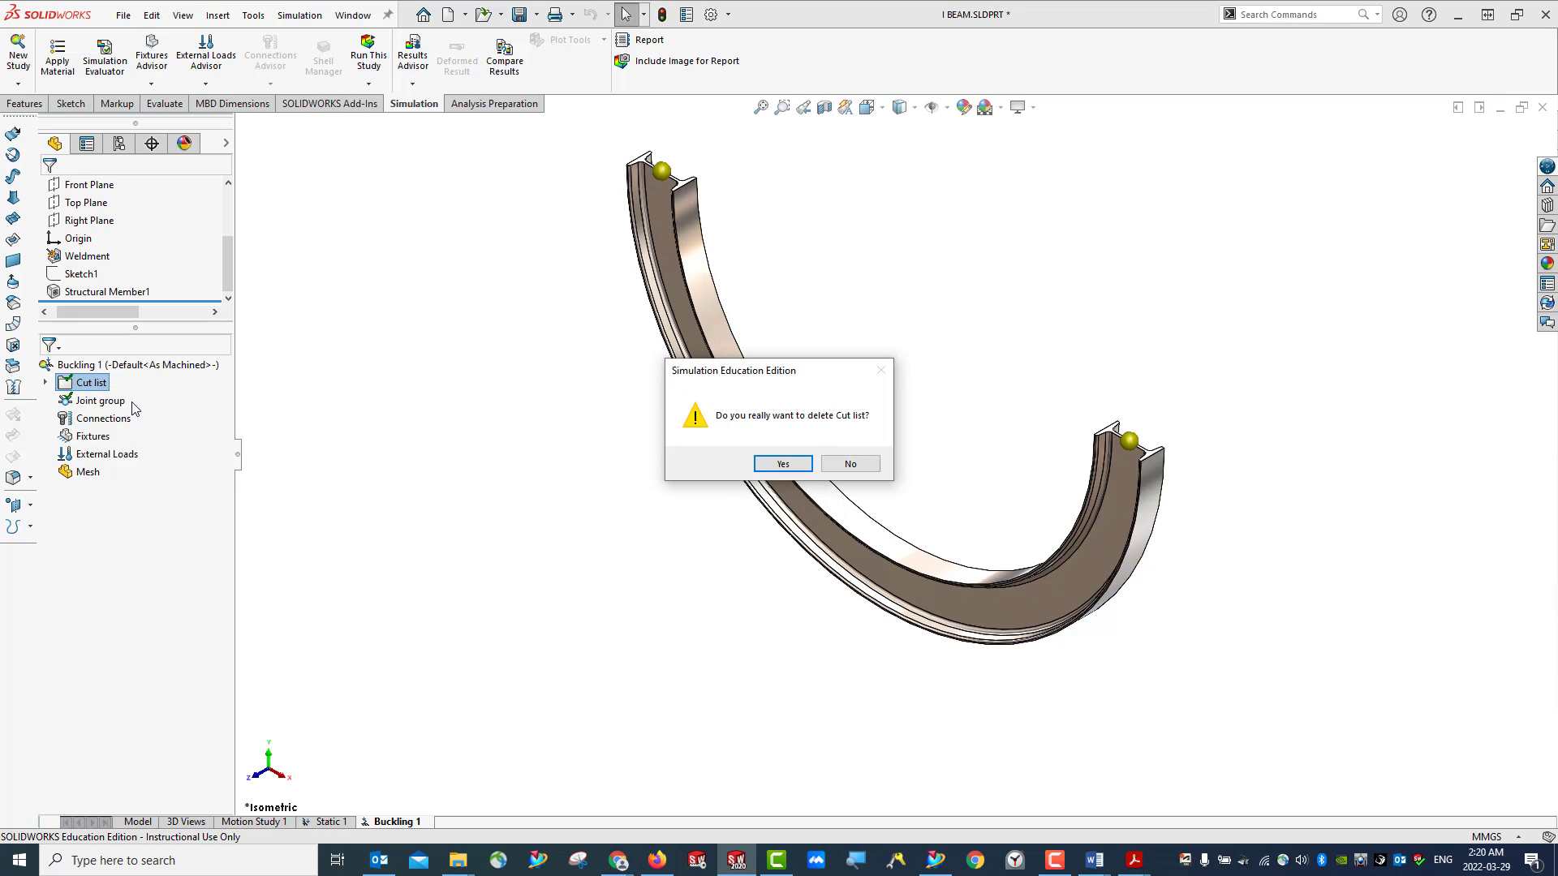
left_click(769, 463)
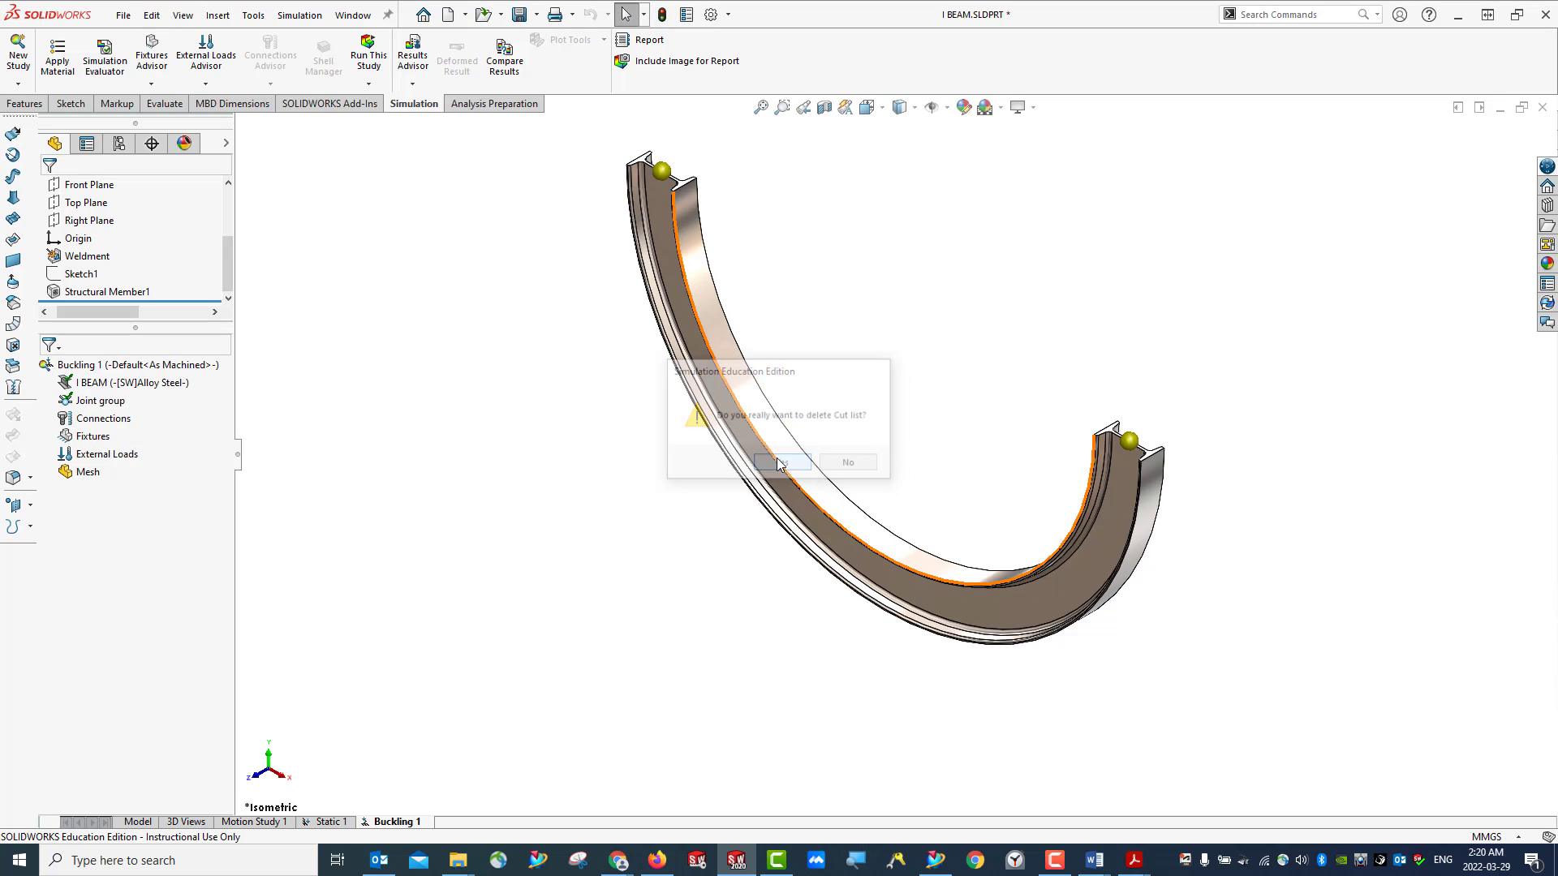
right_click(130, 385)
left_click(213, 466)
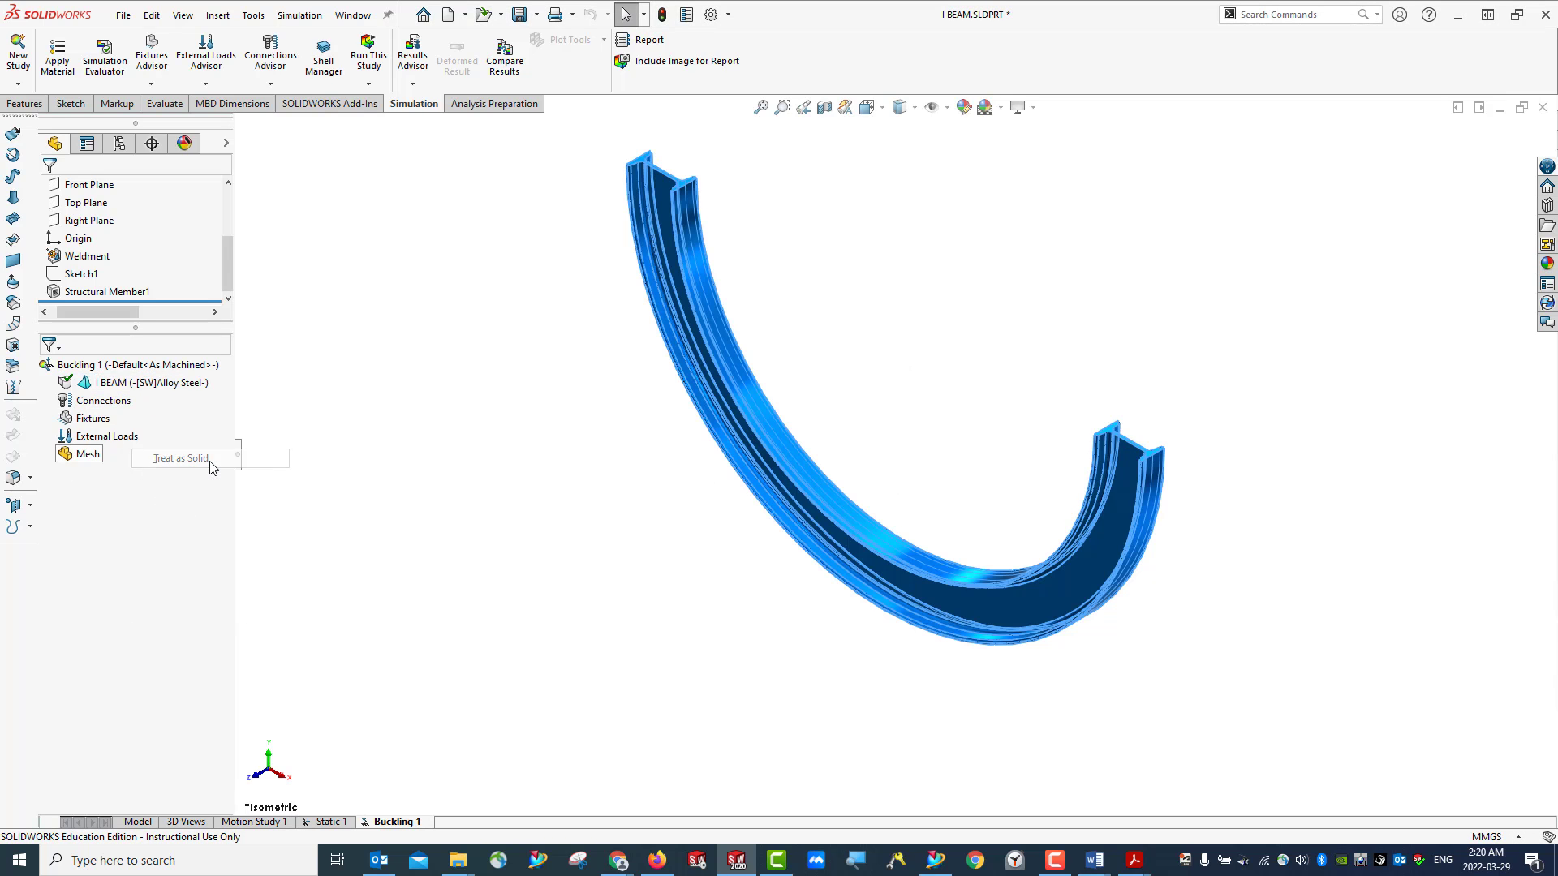
Apply a fixed geometry fixture to the upper end face of the I-beam in the buckling study
right_click(92, 418)
left_click(146, 426)
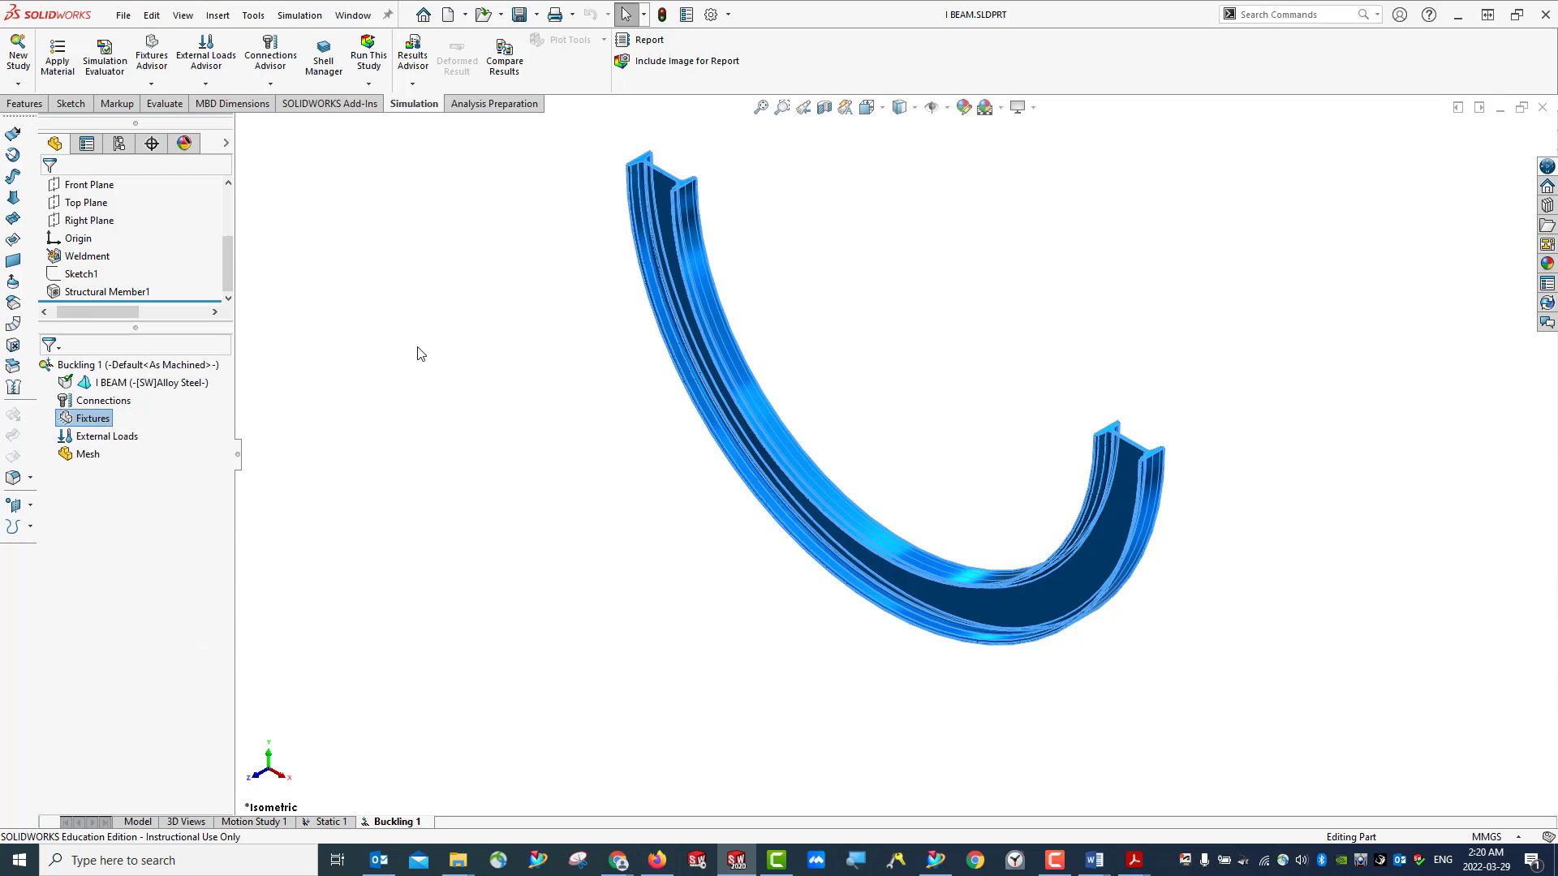
scroll(645, 162, "down", 5)
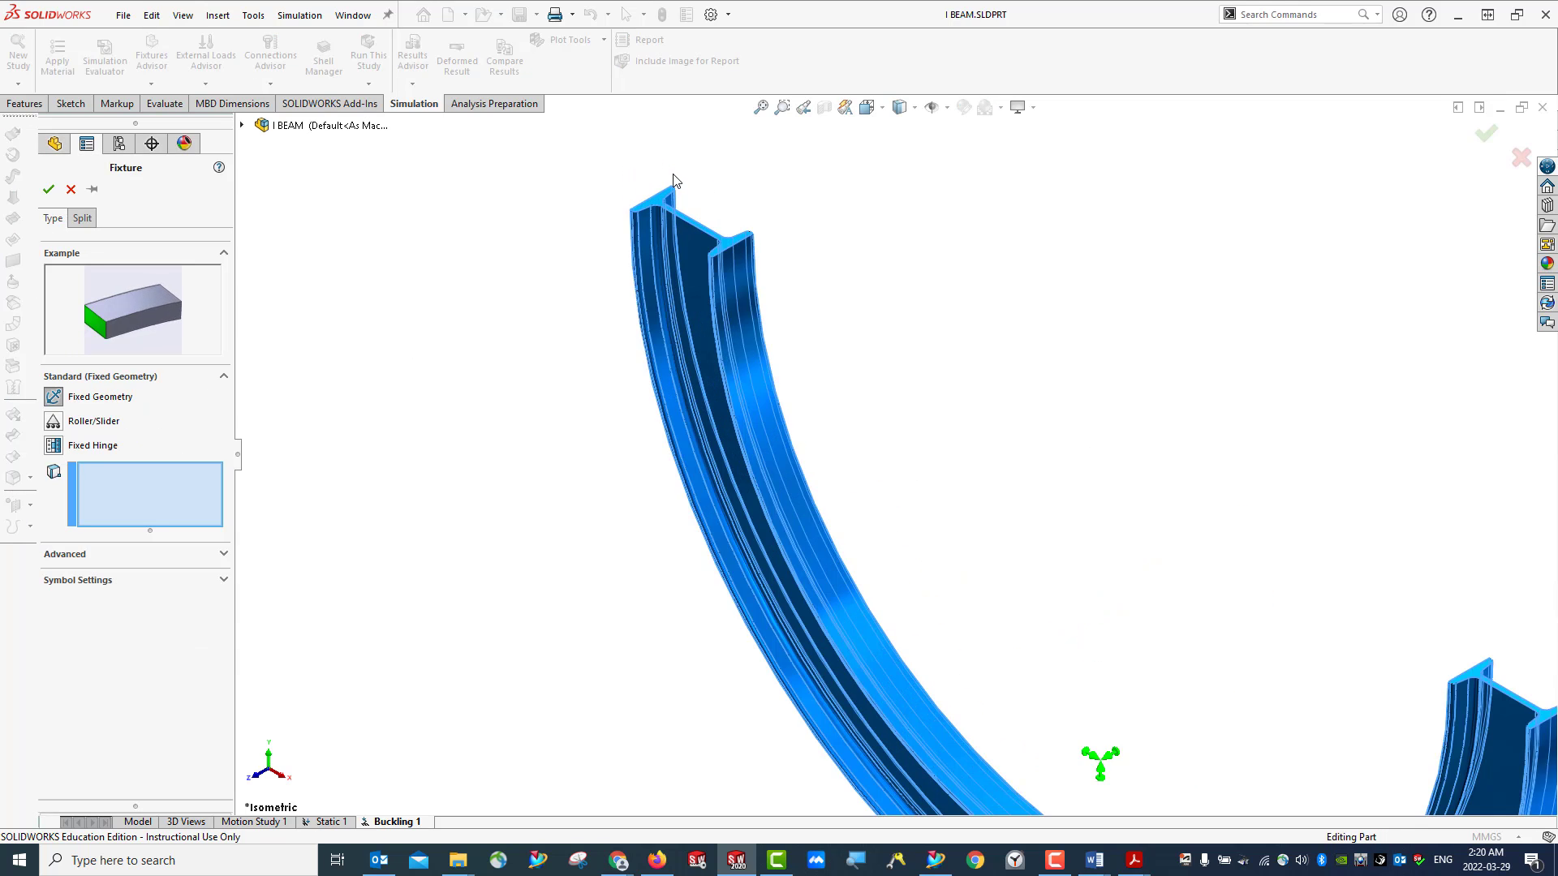
left_click(682, 285)
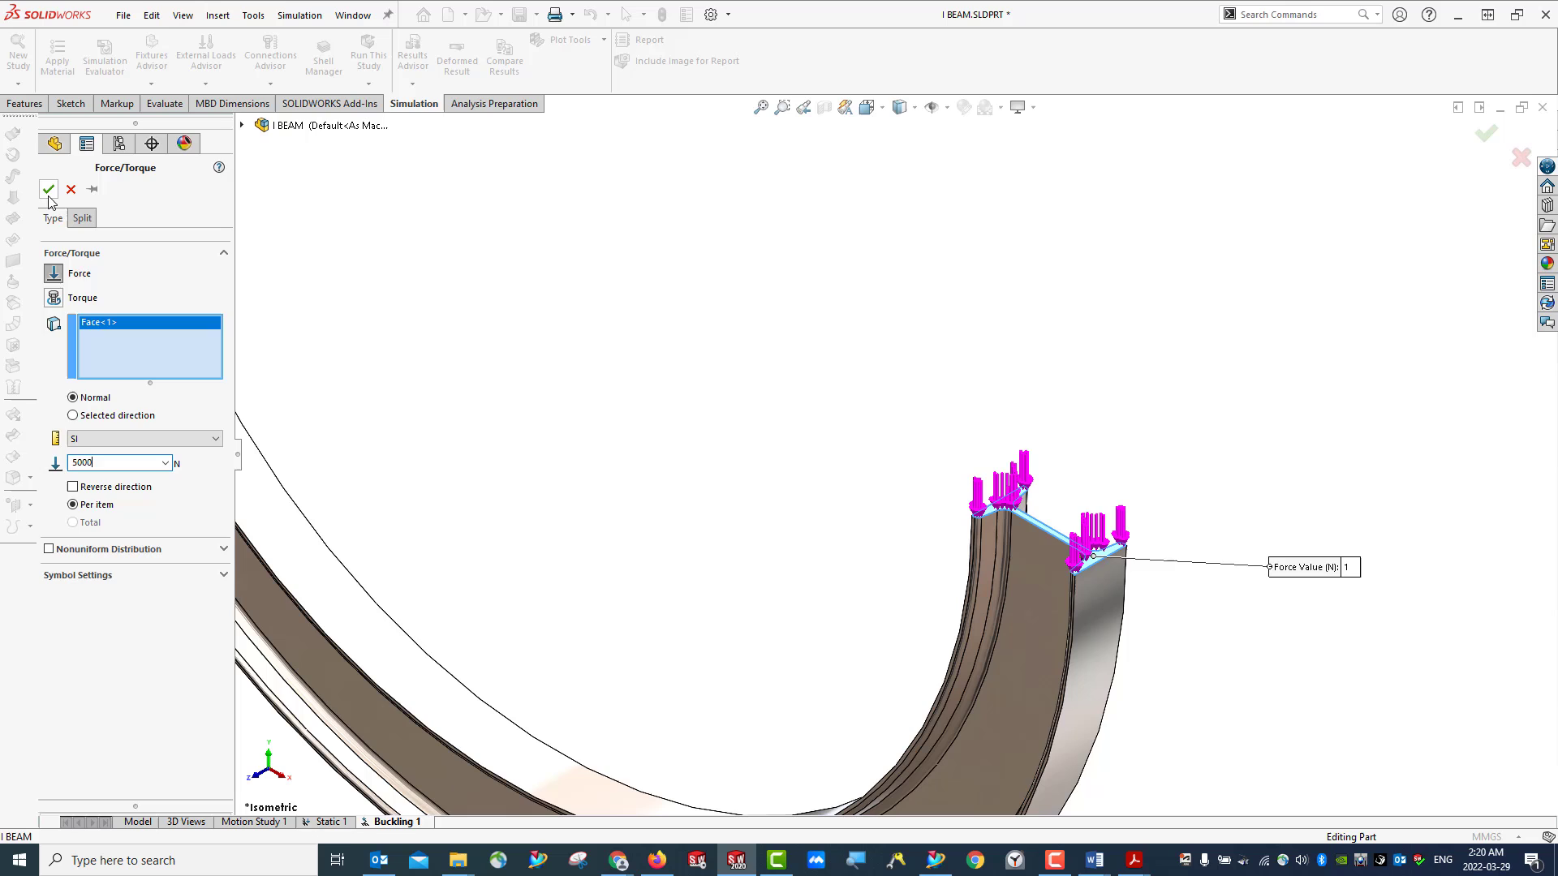
Apply a 5000 N normal force to the I-beam's free end face and show the beam in isometric view
left_click(48, 193)
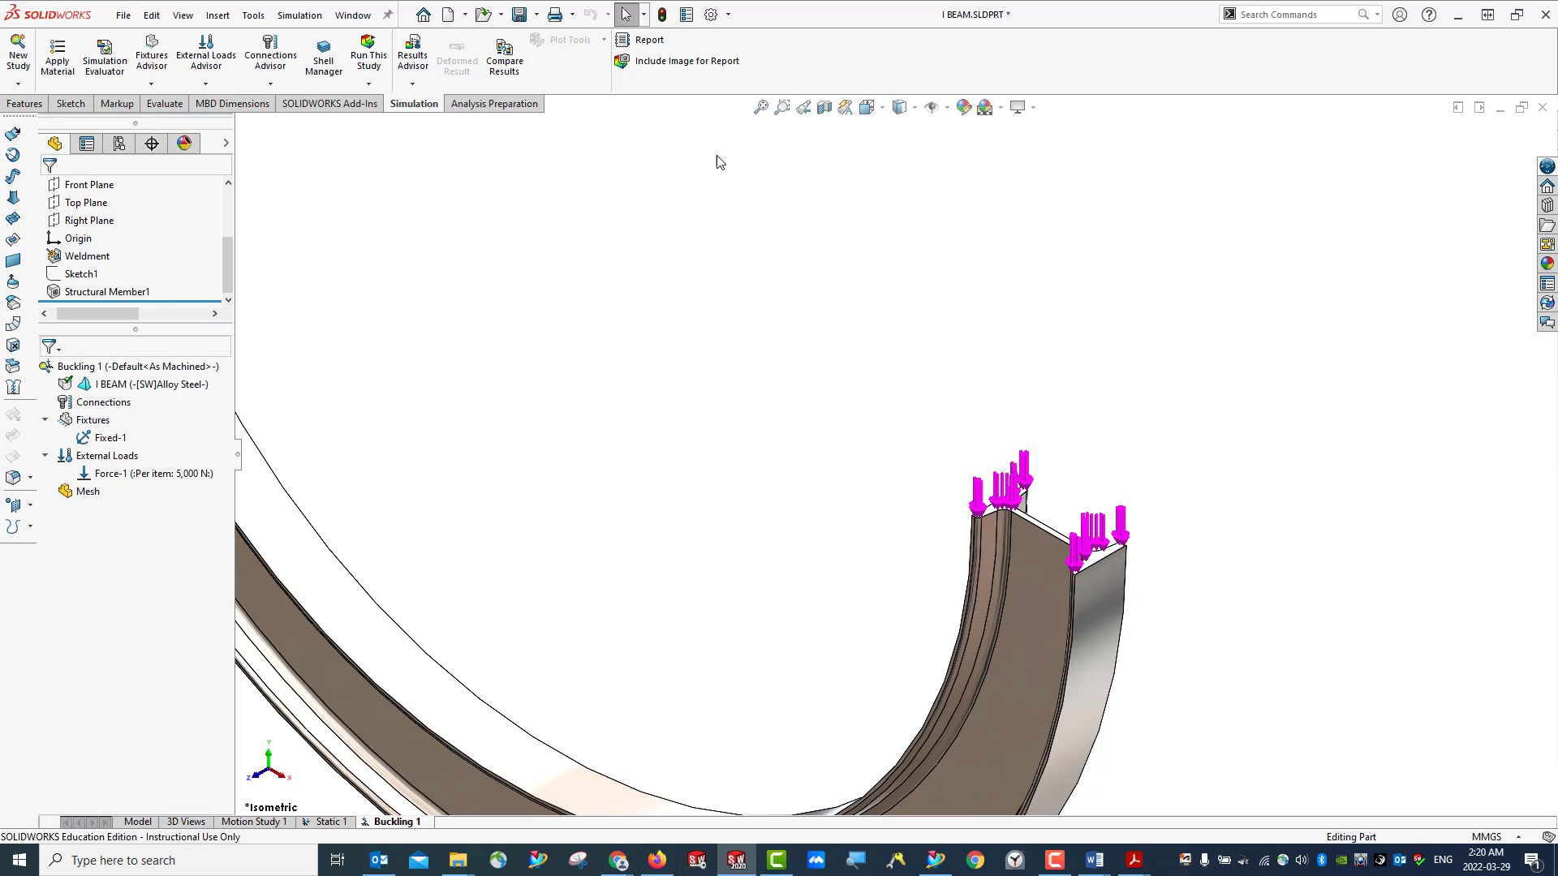
left_click(883, 110)
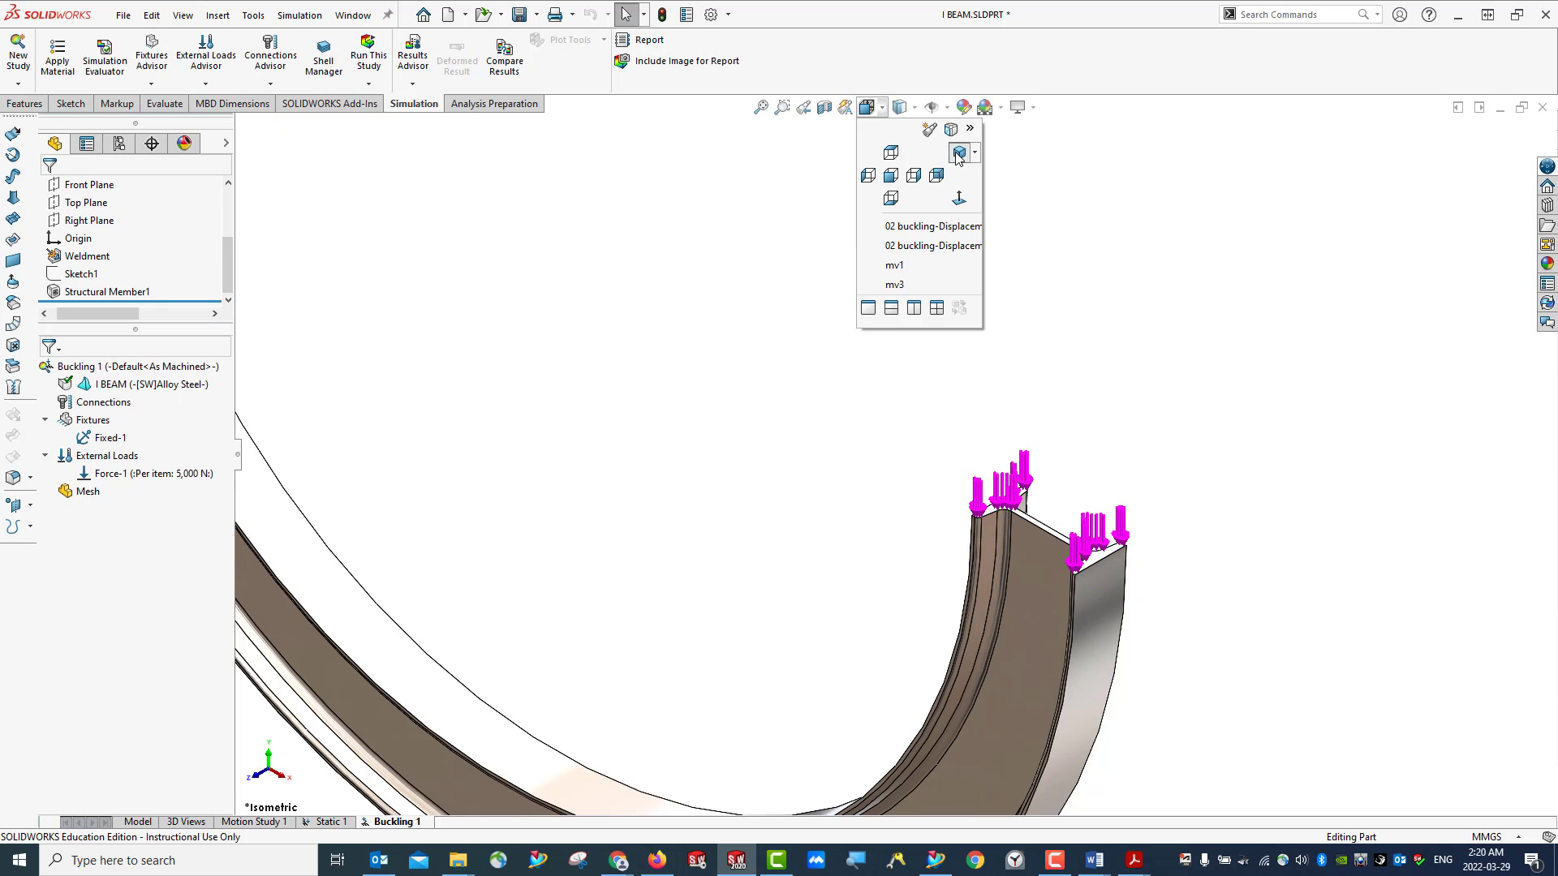
left_click(955, 152)
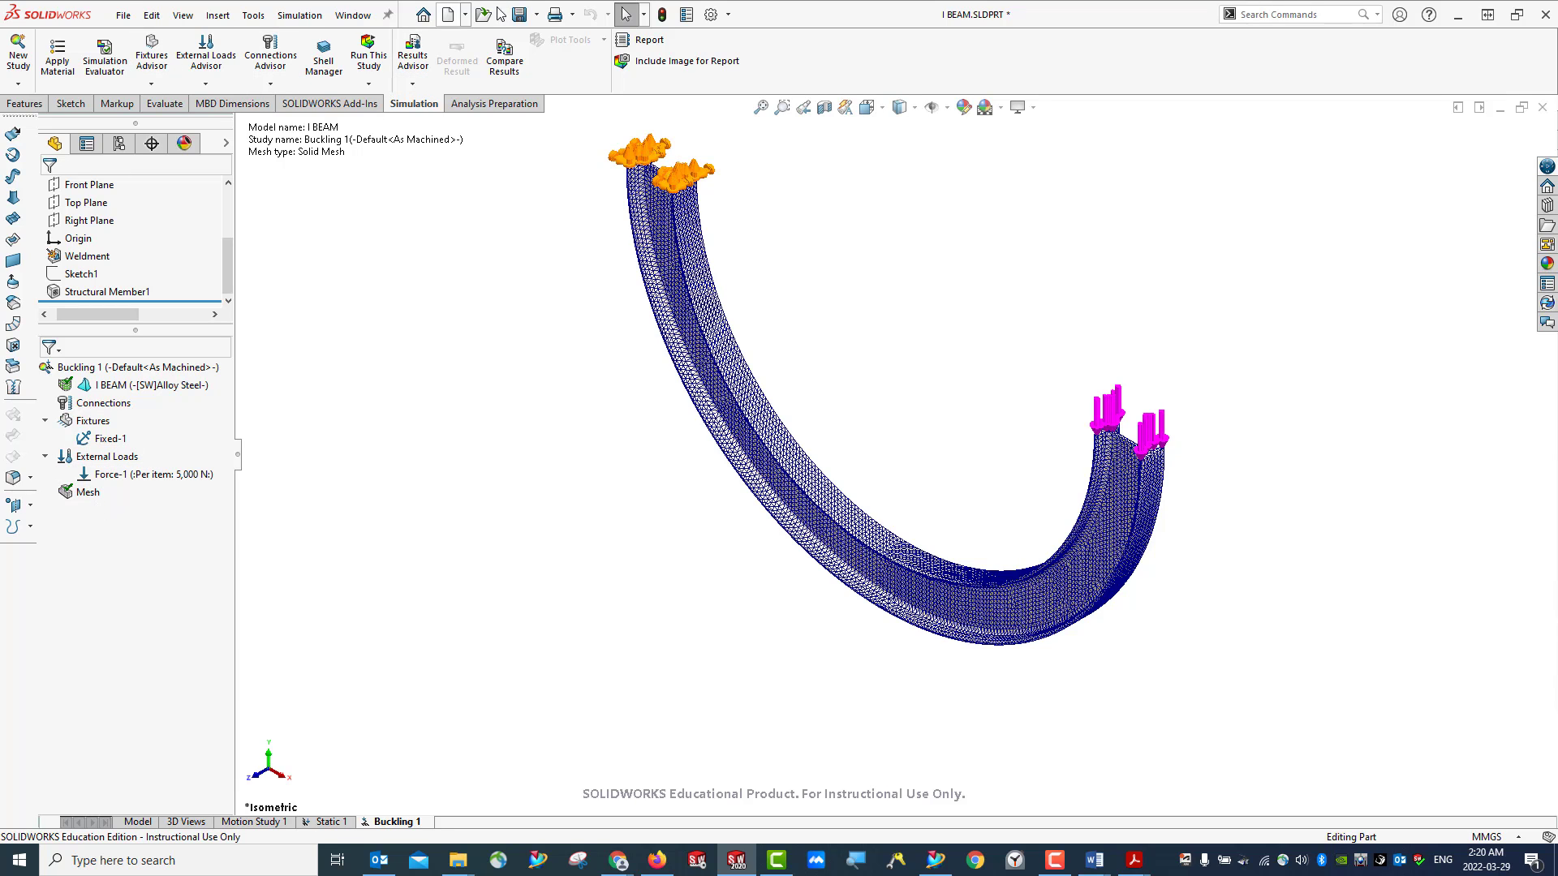
Save the meshed part and run the buckling study
left_click(517, 15)
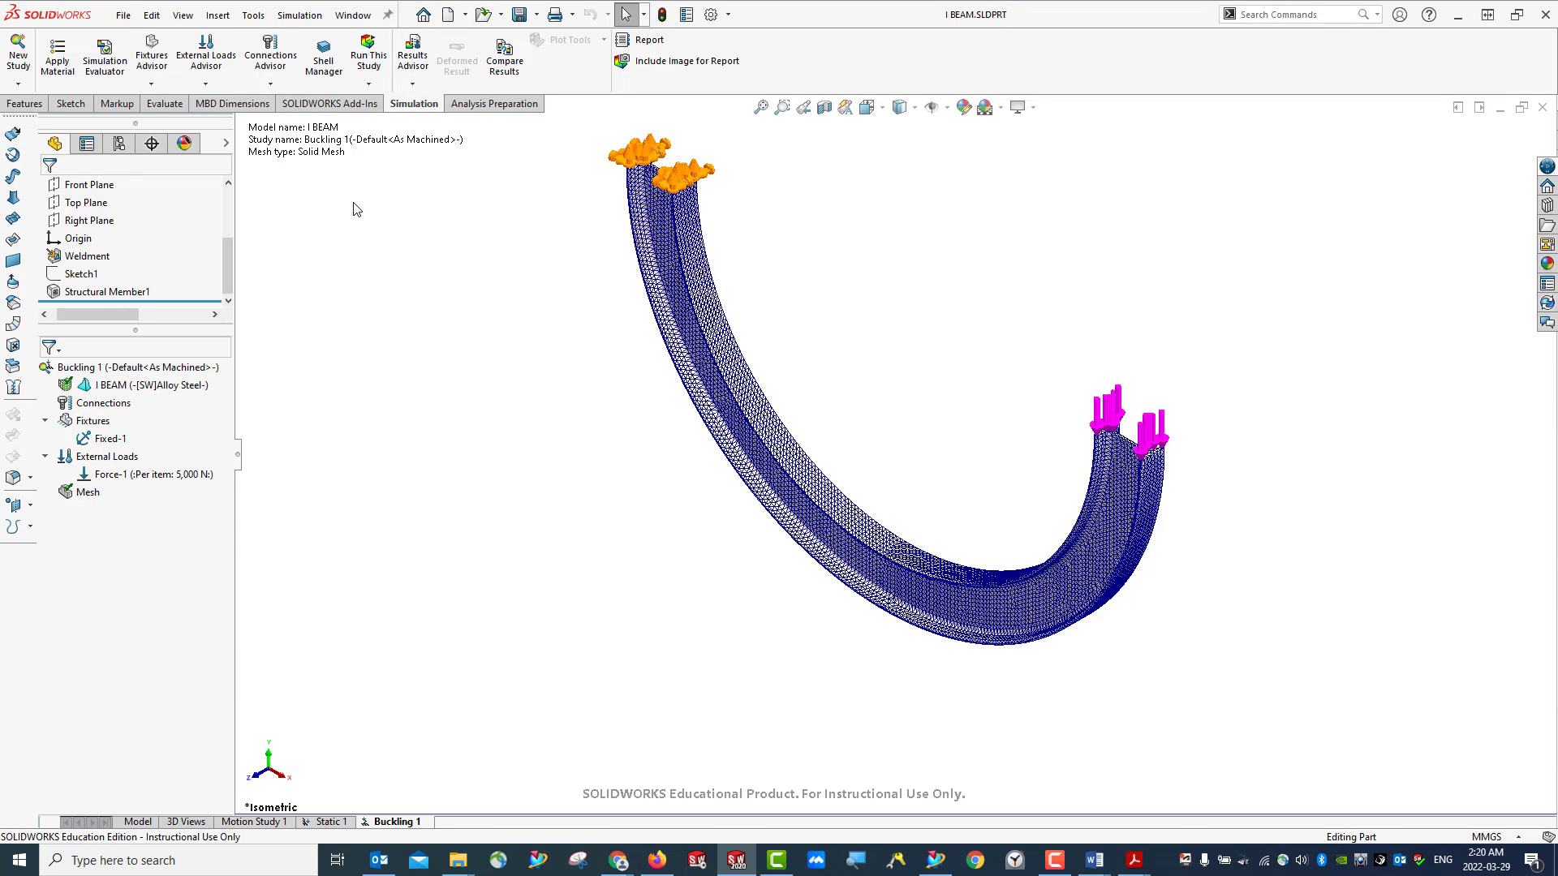
left_click(369, 80)
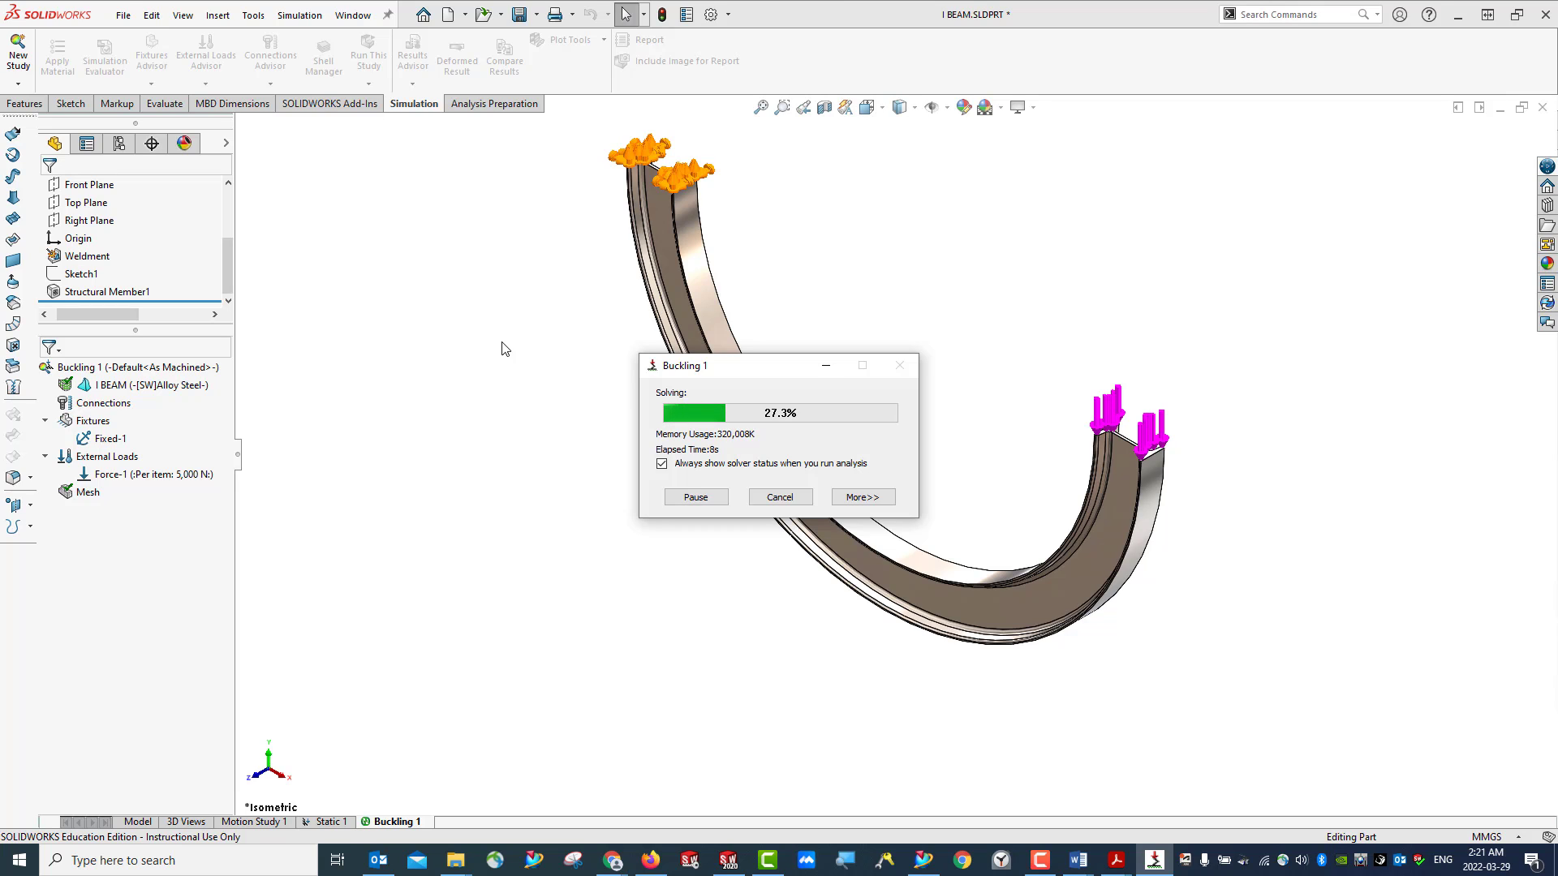
List the buckling factors of safety for all modes, and close the list after reading it
right_click(92, 509)
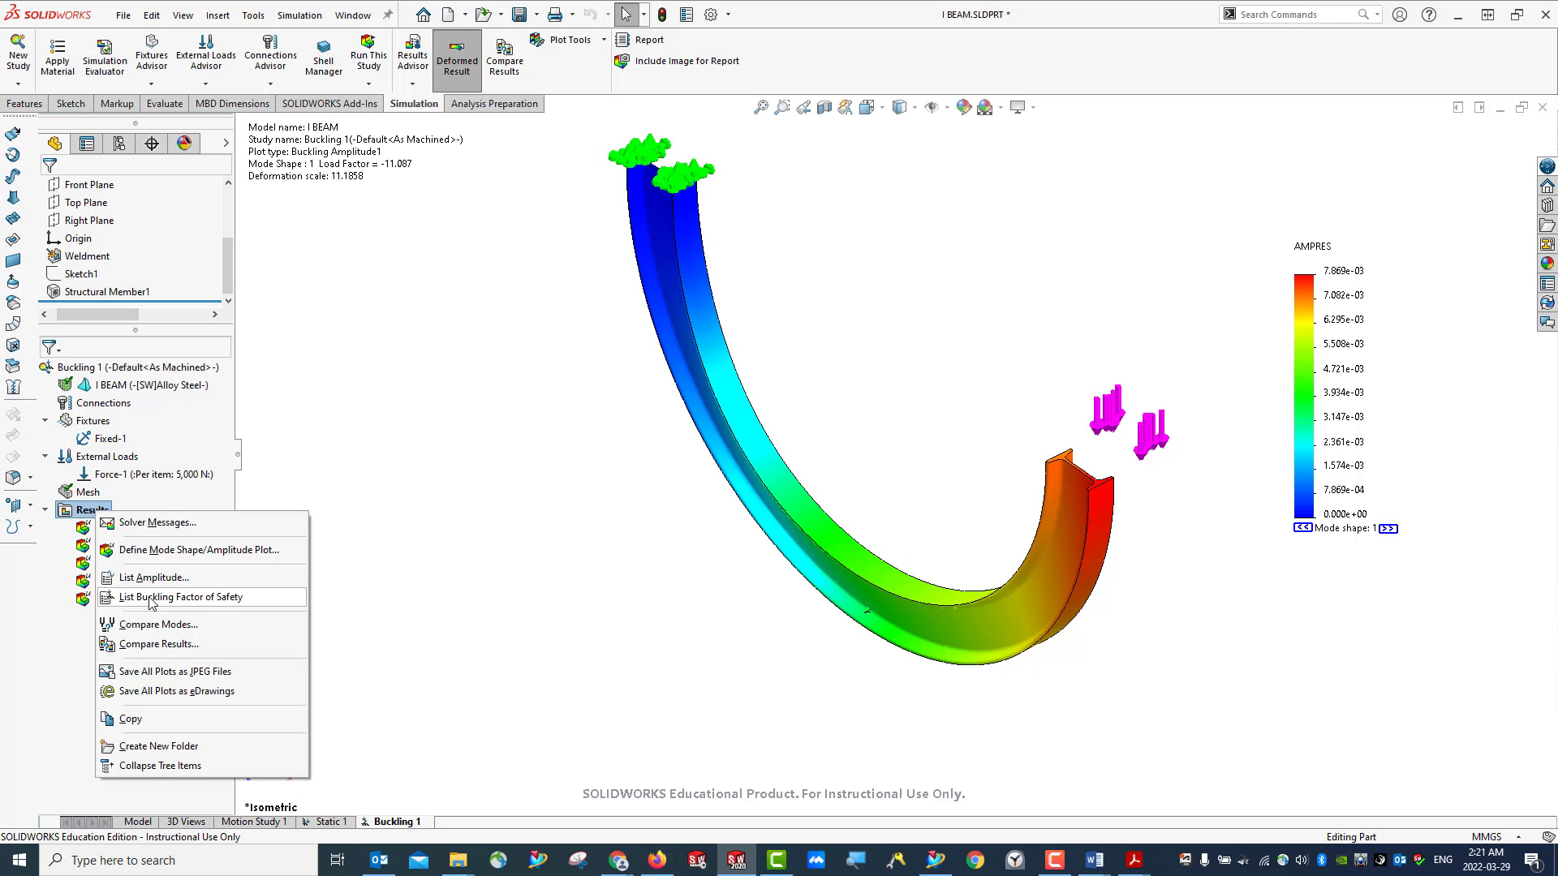
left_click(163, 597)
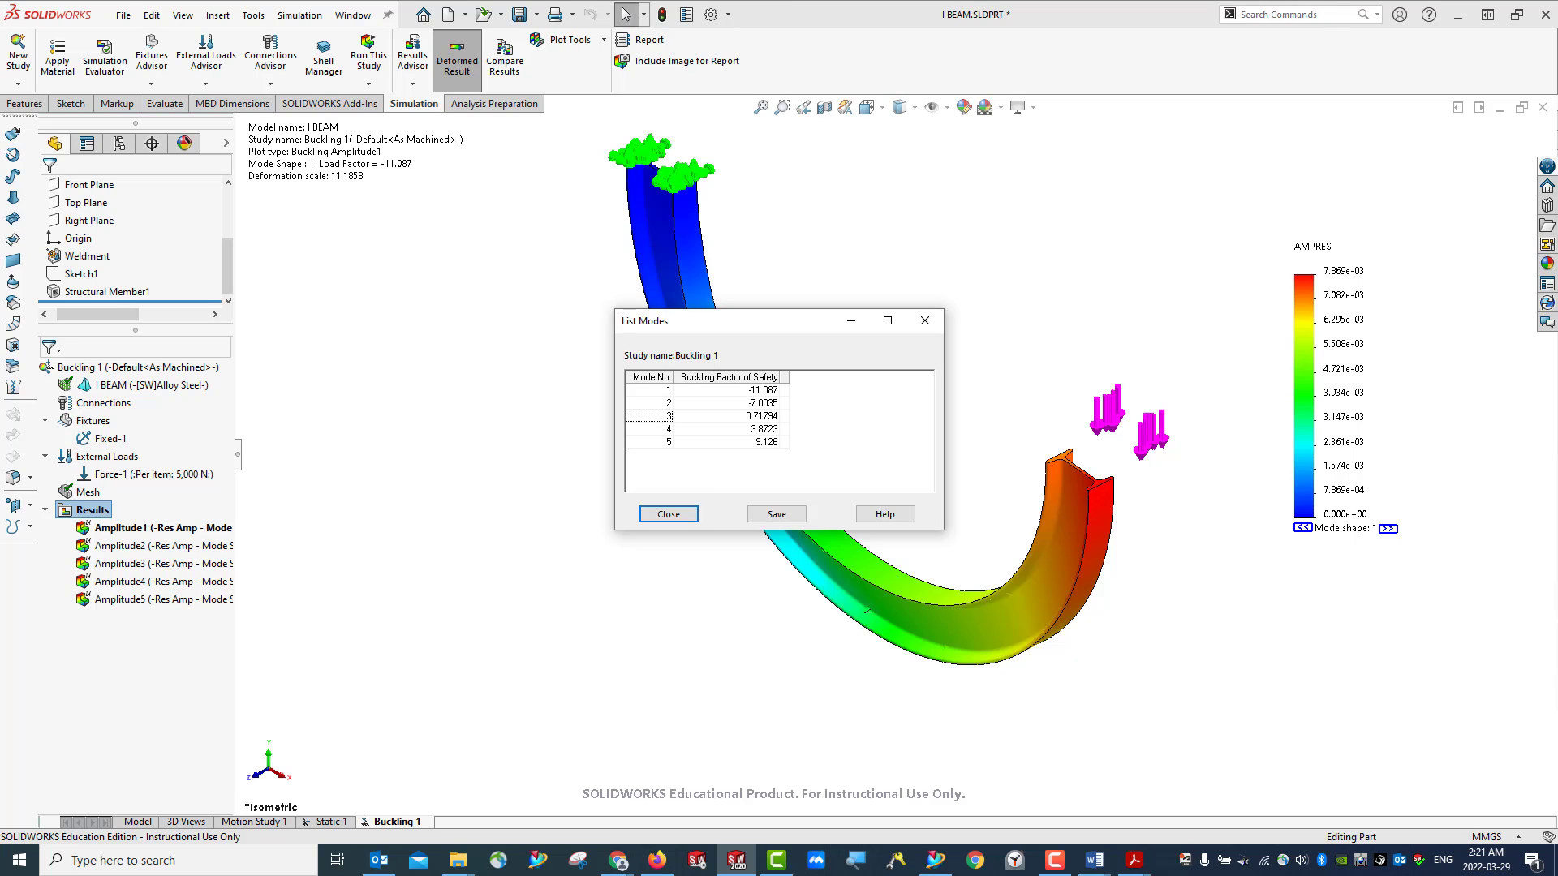
left_click(668, 515)
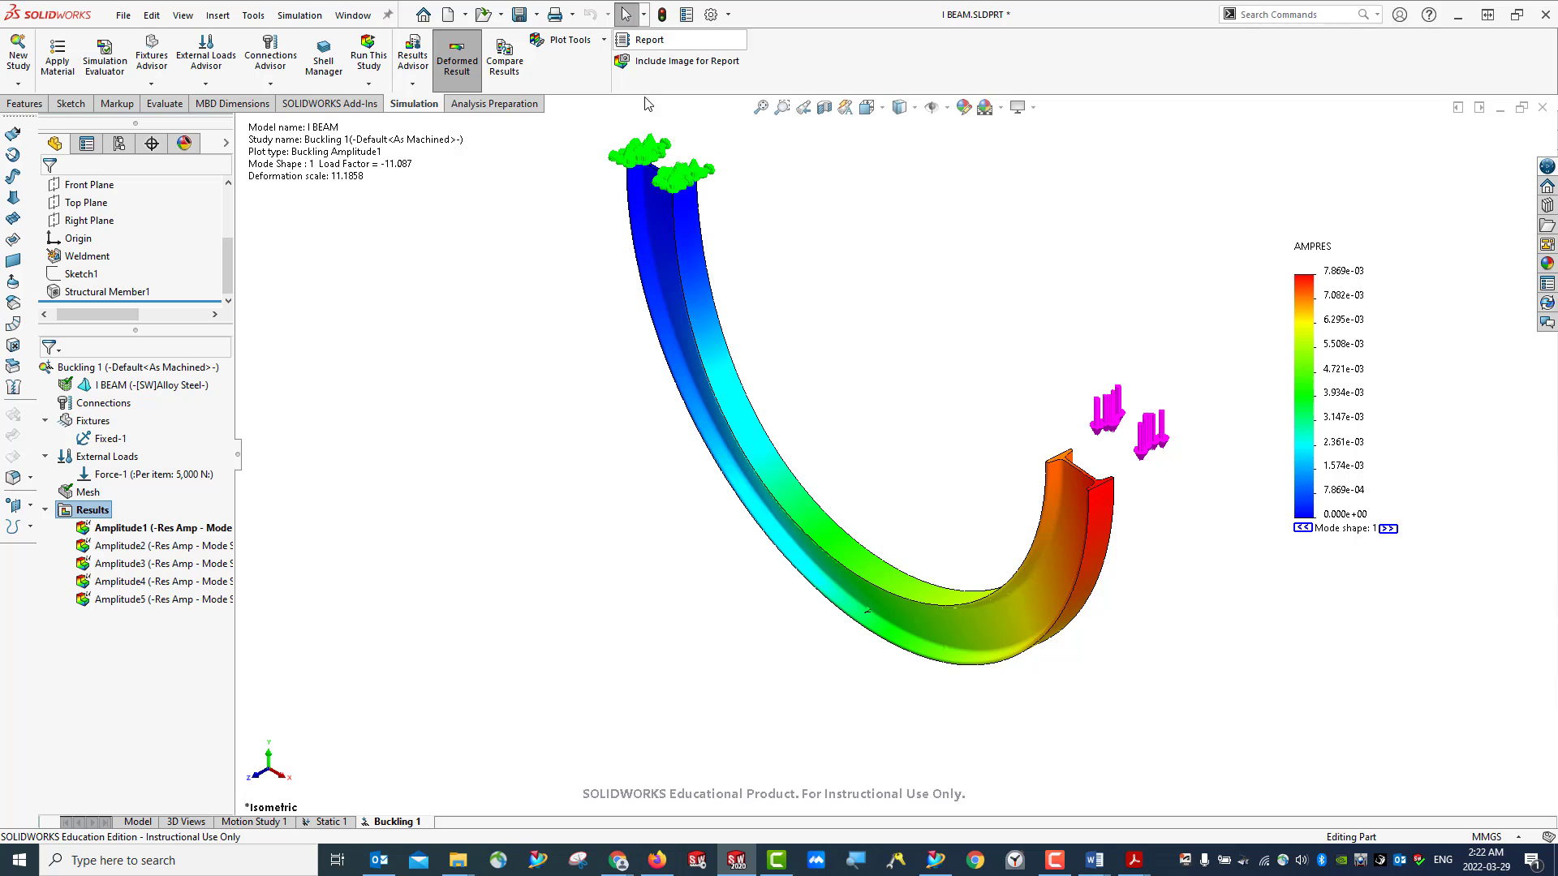
Show the Amplitude3 plot with the undeformed model superimposed and a user-defined deformation scale of 12
right_click(130, 569)
left_click(159, 578)
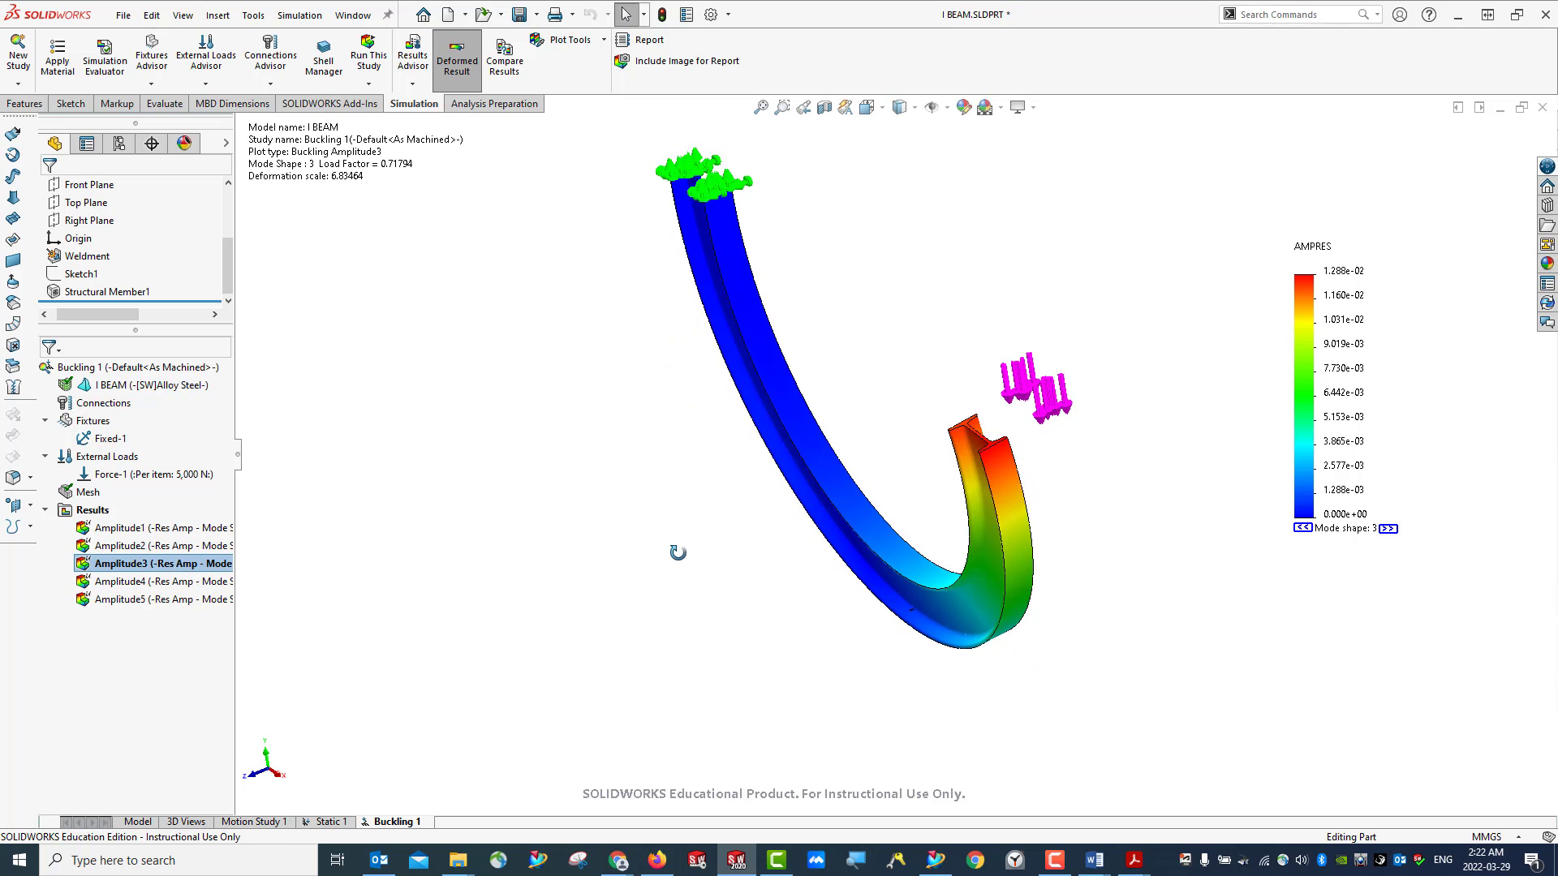
right_click(130, 570)
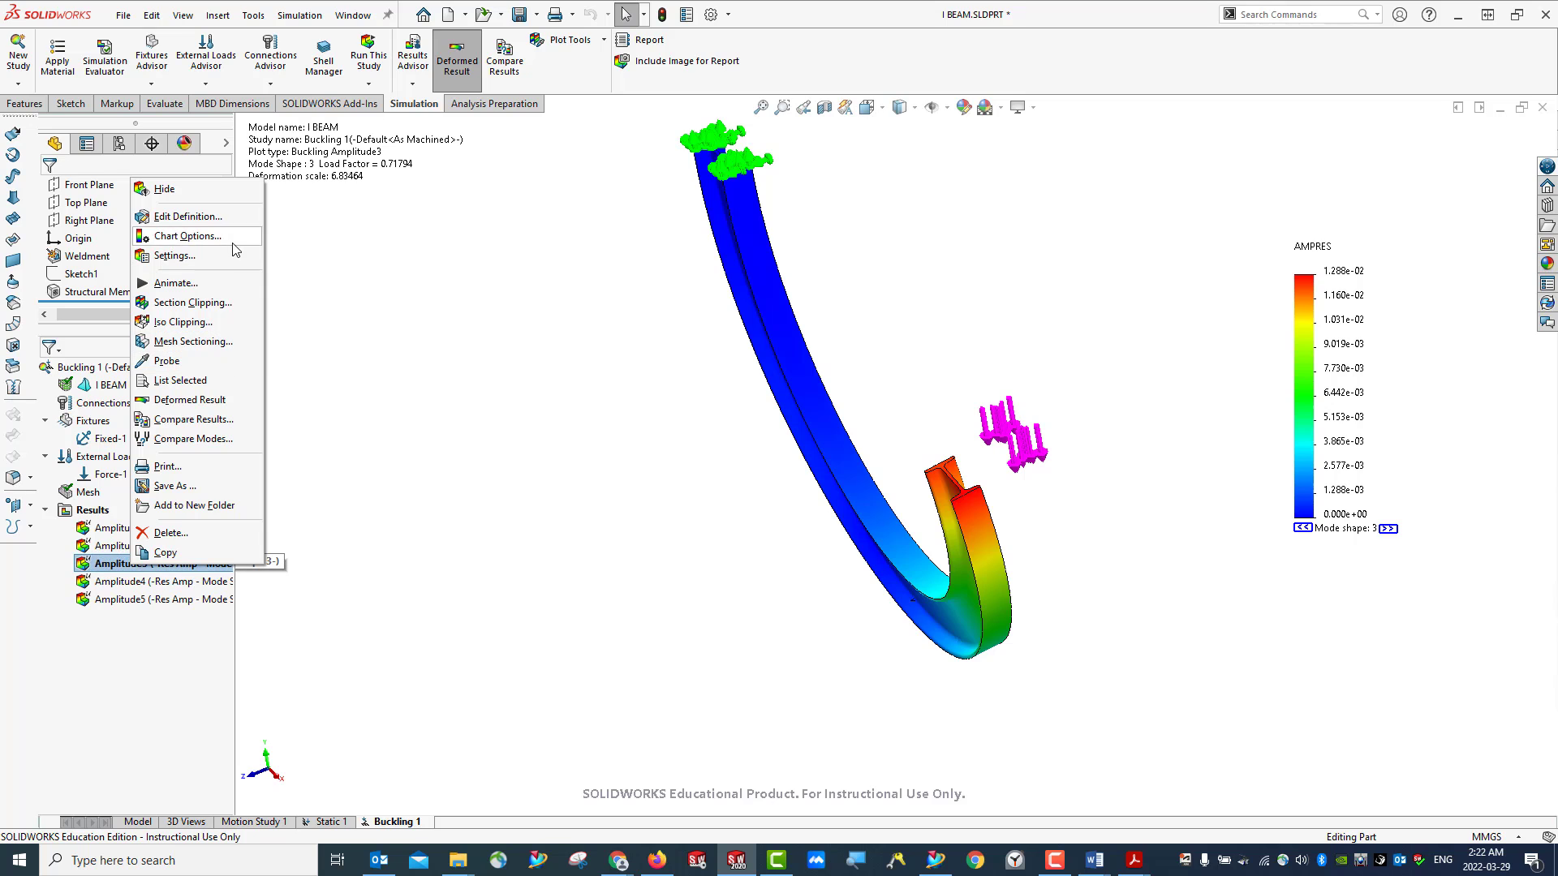
left_click(216, 226)
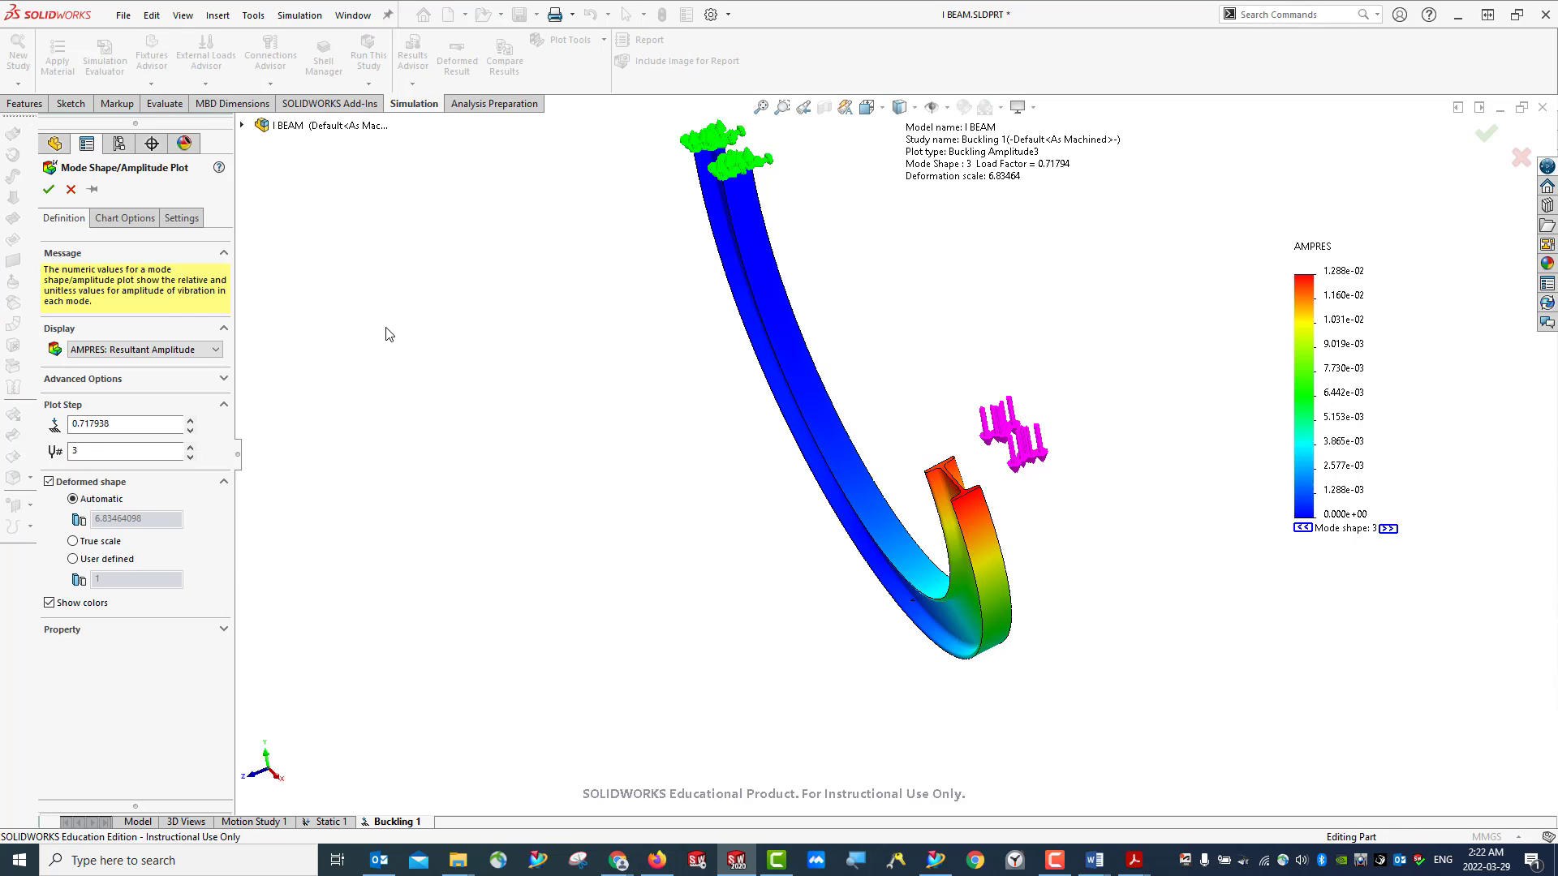
left_click(125, 379)
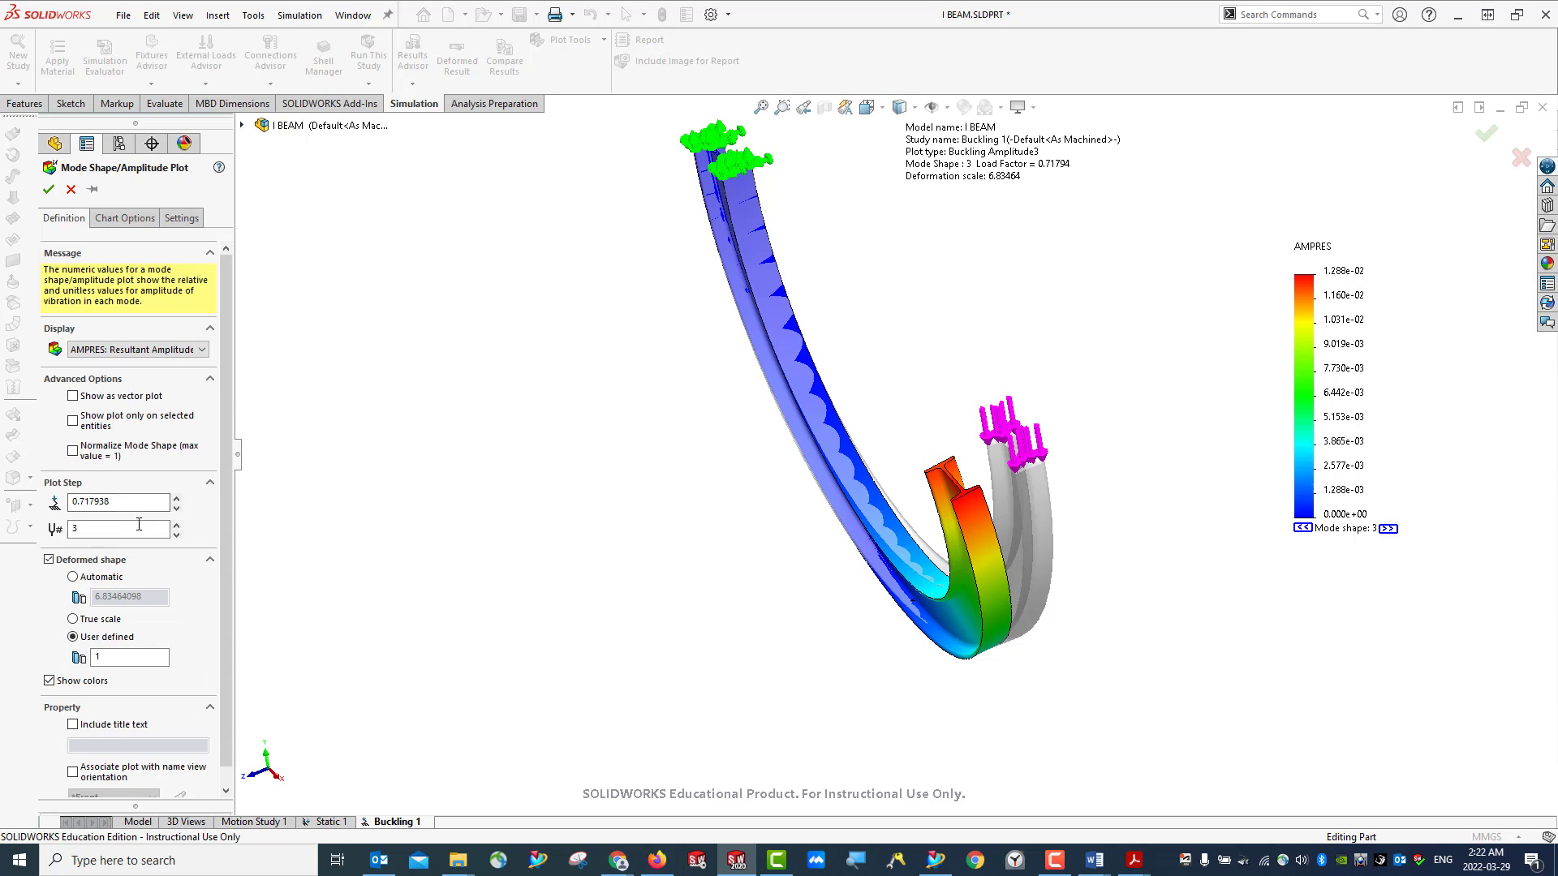
left_click(124, 659)
type("2")
left_click(48, 189)
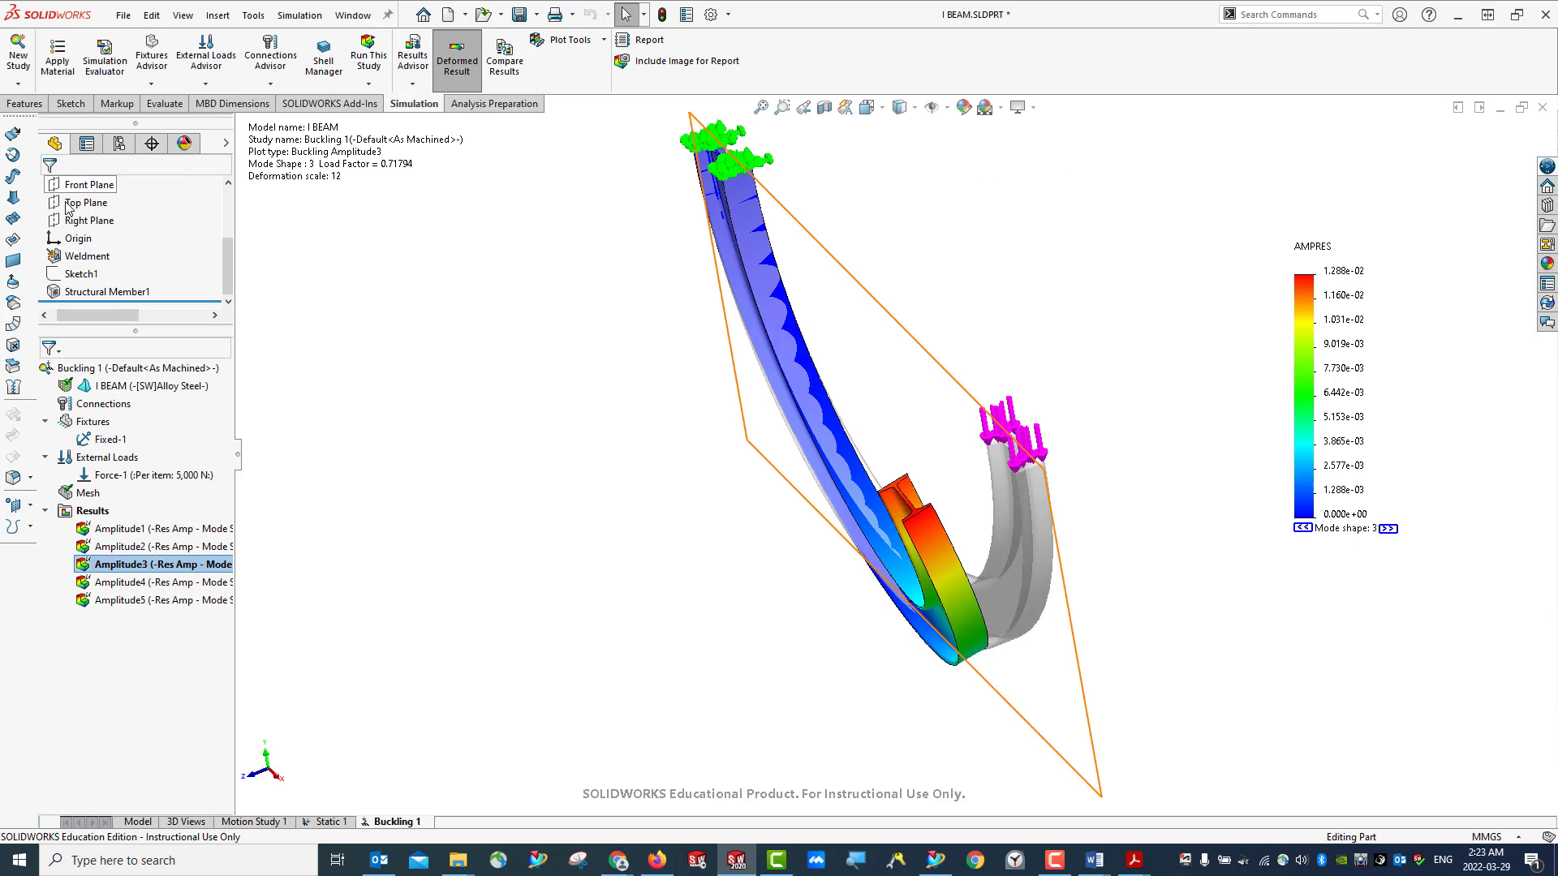
Examine the mode 3 buckling shape from the right side and inspect the static displacement plot for comparison
mouse_move(1088, 593)
middle_mouse_down()
mouse_move(1071, 562)
mouse_move(1047, 597)
mouse_move(1082, 582)
mouse_move(1045, 486)
mouse_move(1068, 586)
middle_mouse_up()
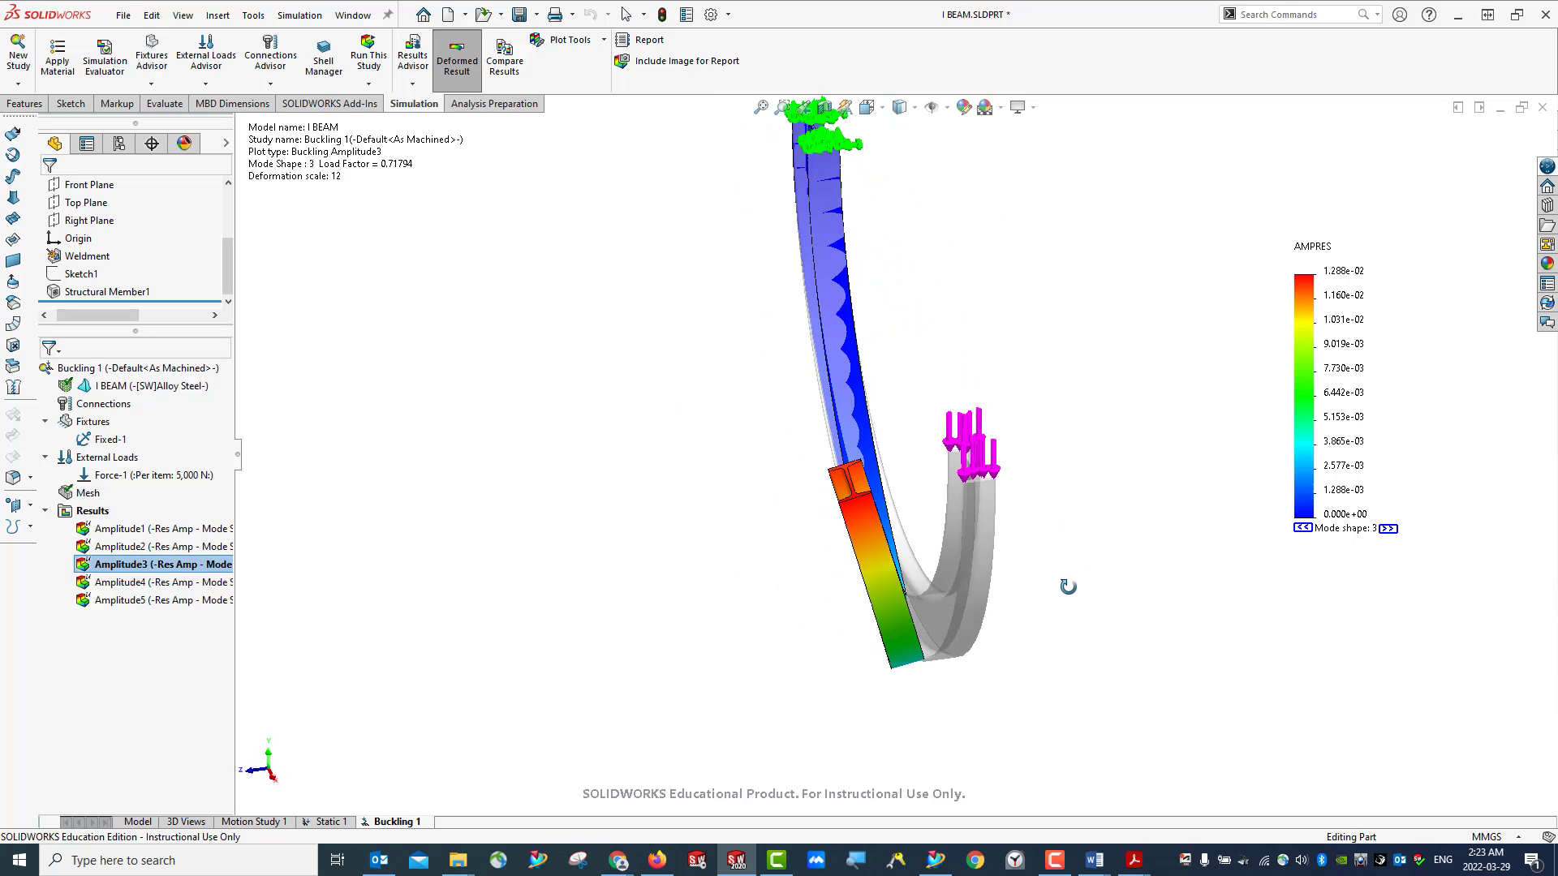
key("ctrl+4")
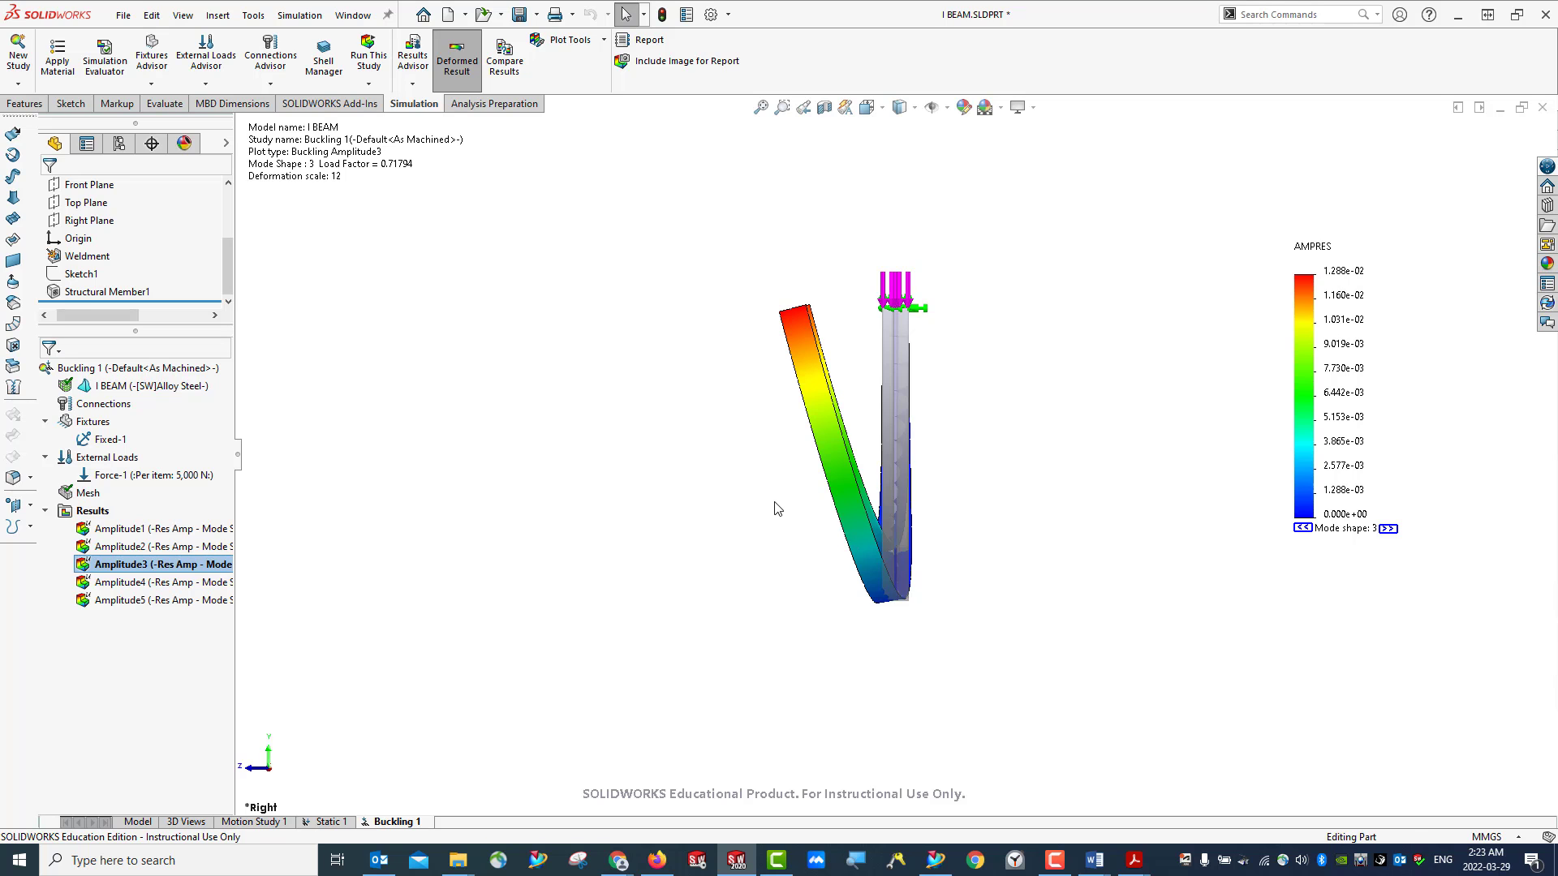
mouse_move(776, 509)
middle_mouse_down()
mouse_move(911, 490)
mouse_move(761, 500)
mouse_move(772, 528)
middle_mouse_up()
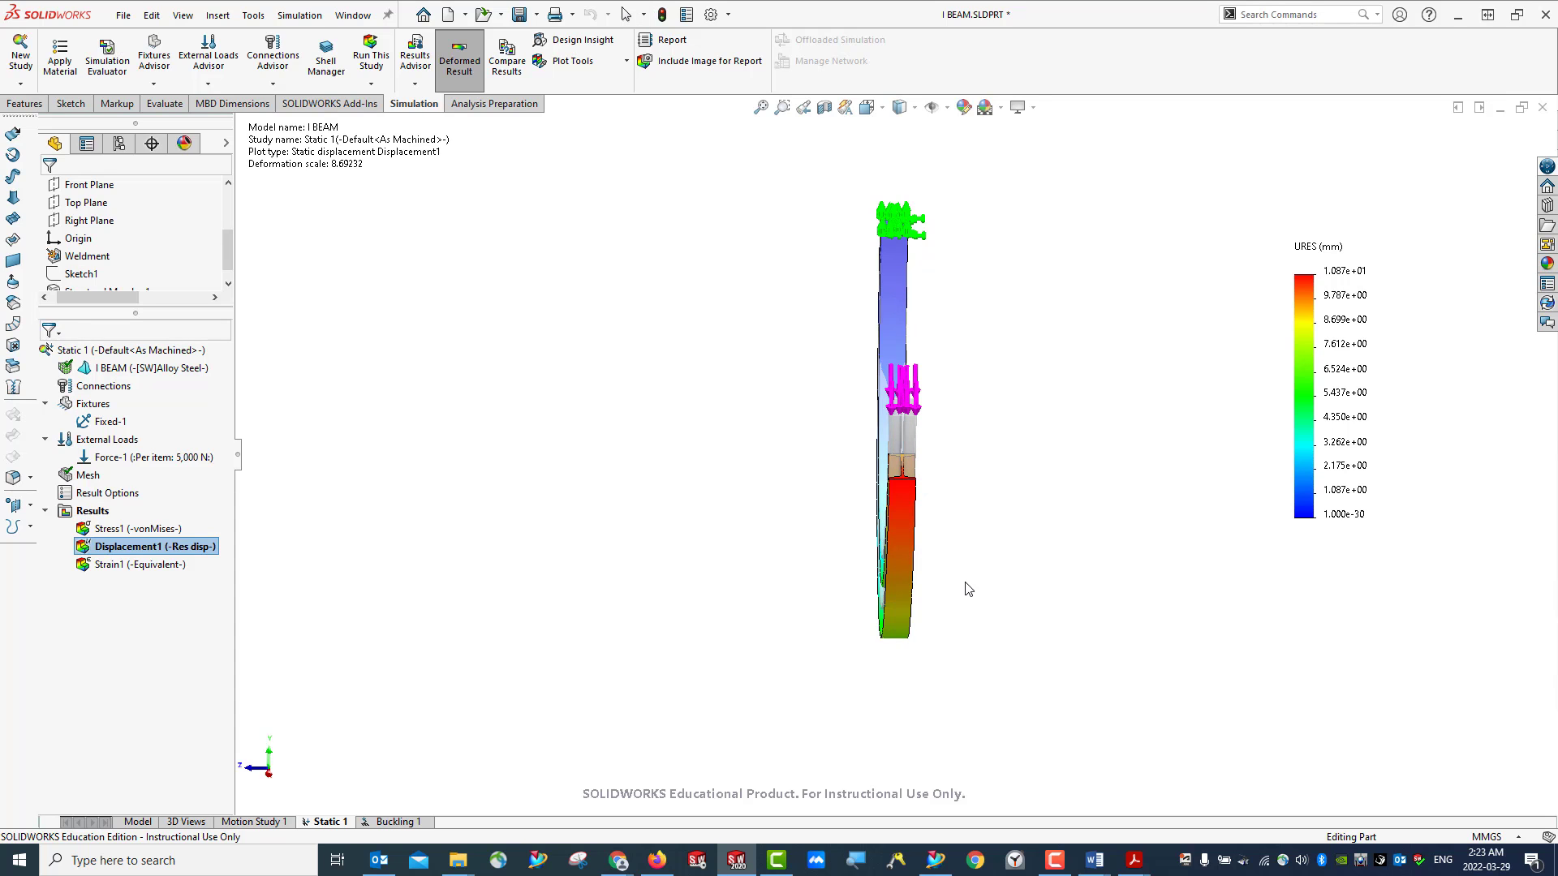
middle_click_drag(966, 585, 970, 569)
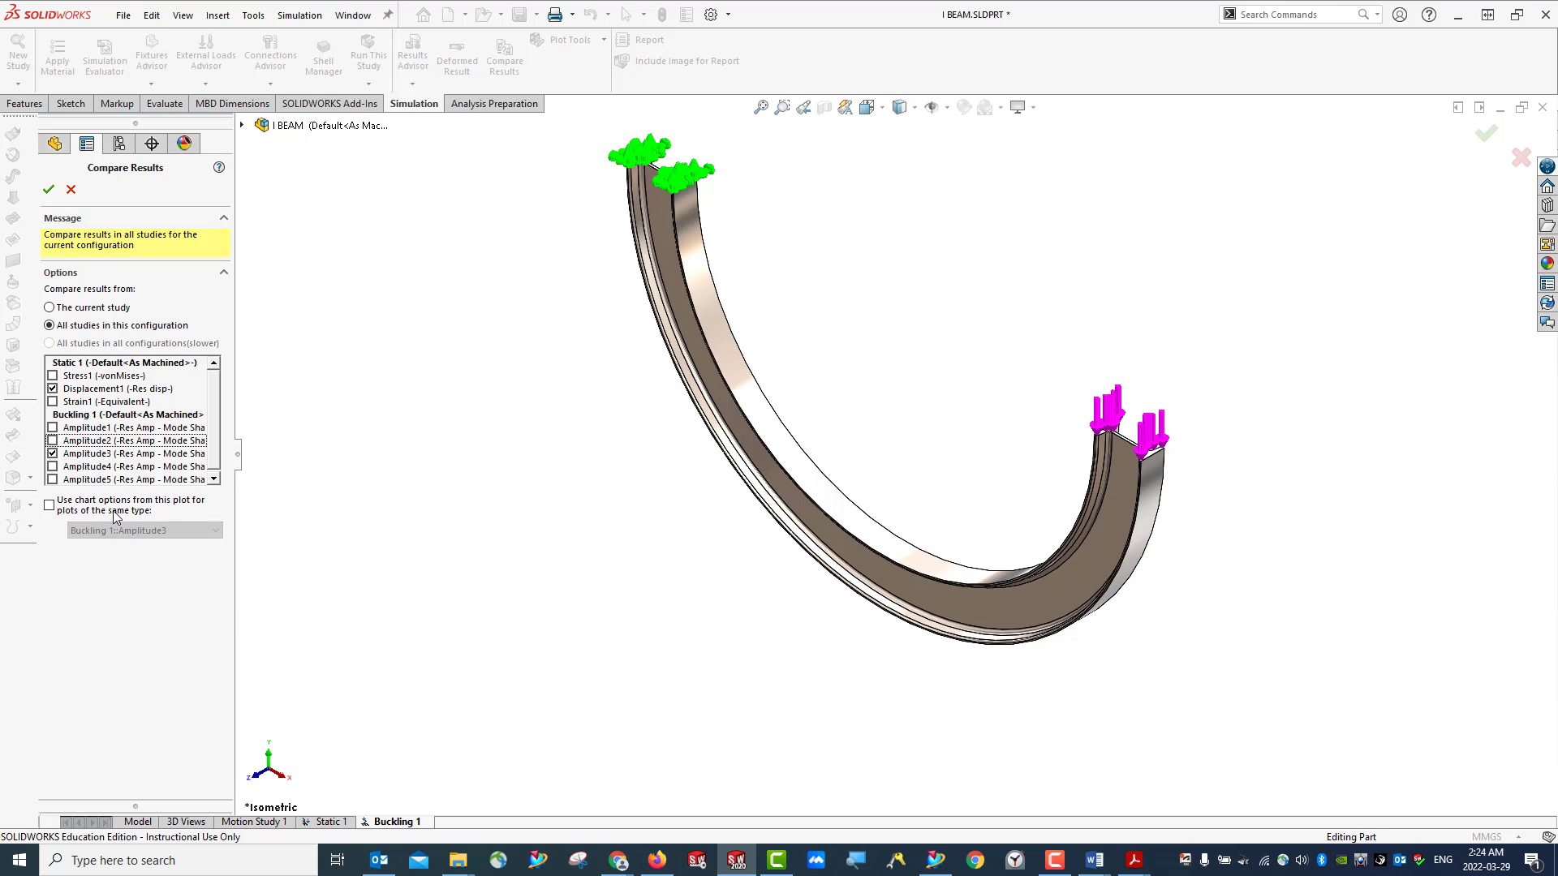
Compare the static Displacement1 plot with the buckling Amplitude3 plot in split view, seen from the right side
left_click(49, 190)
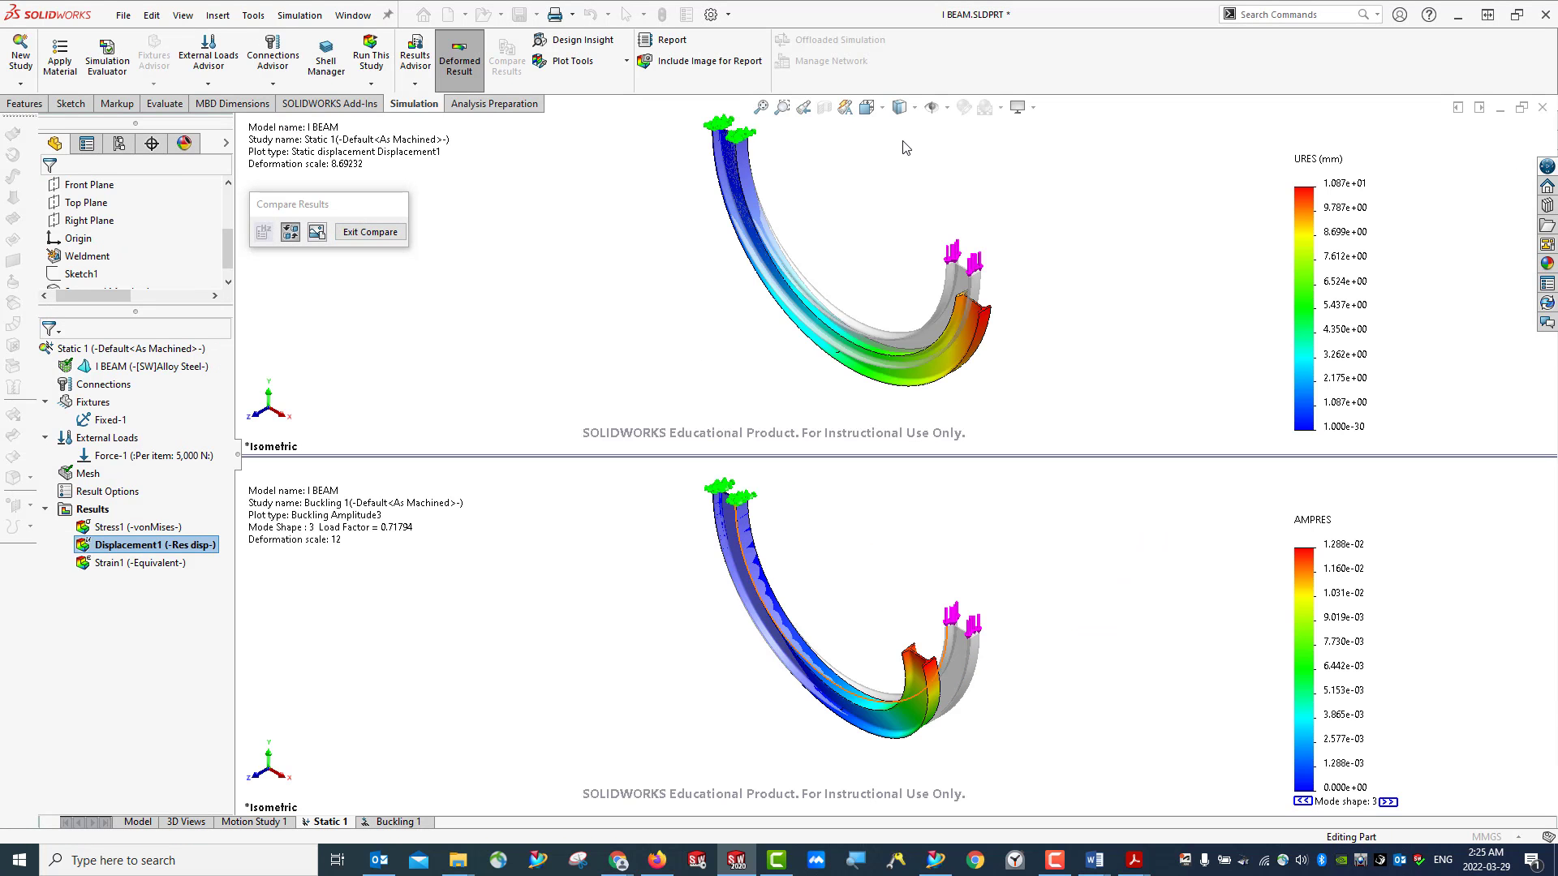
key("ctrl+4")
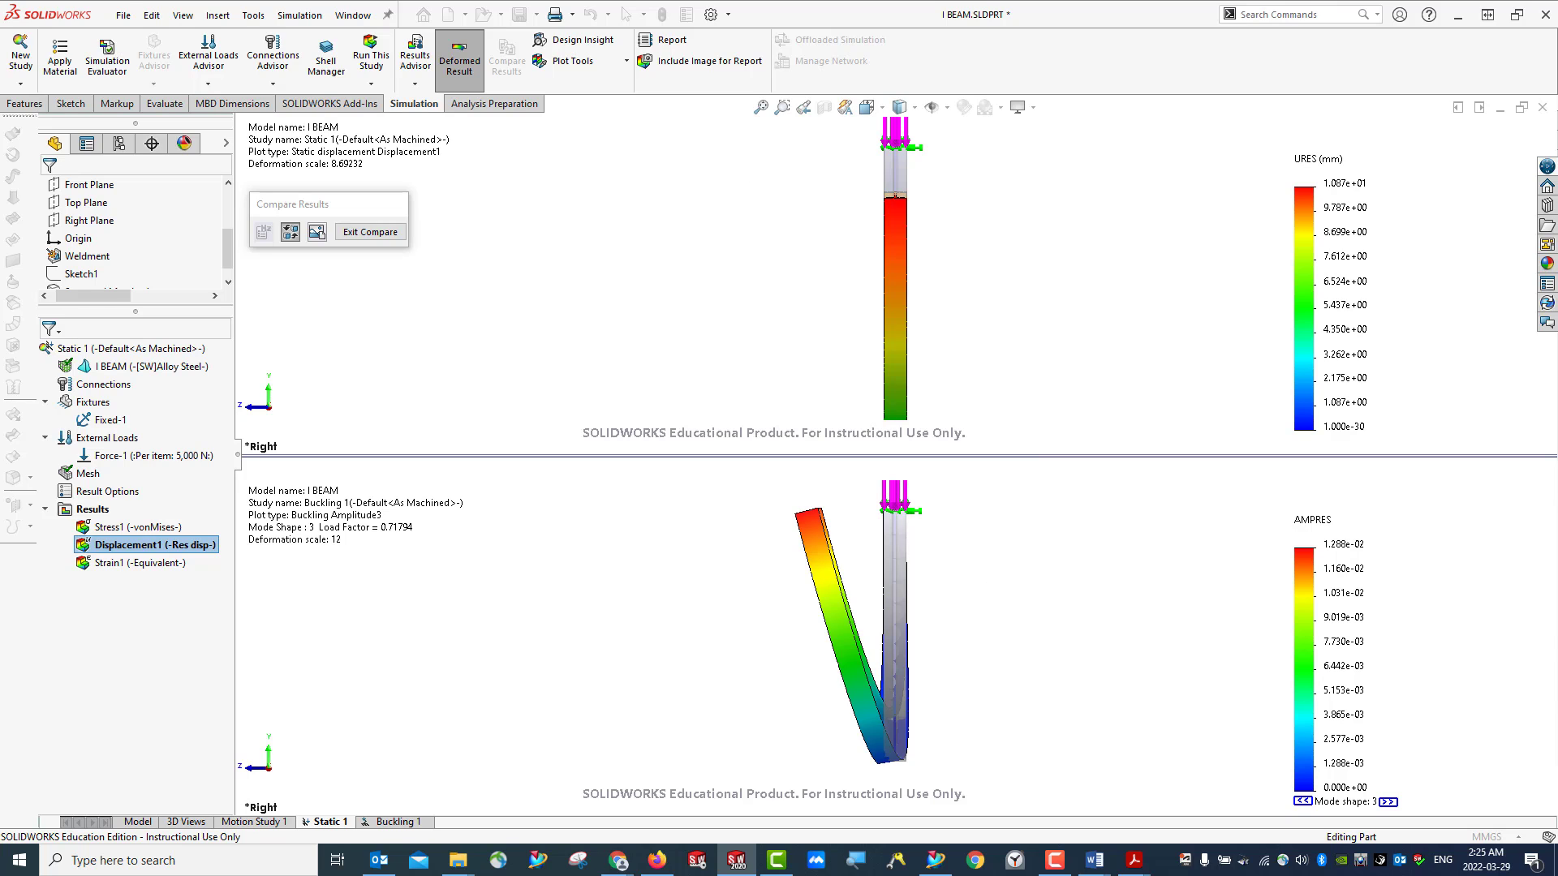